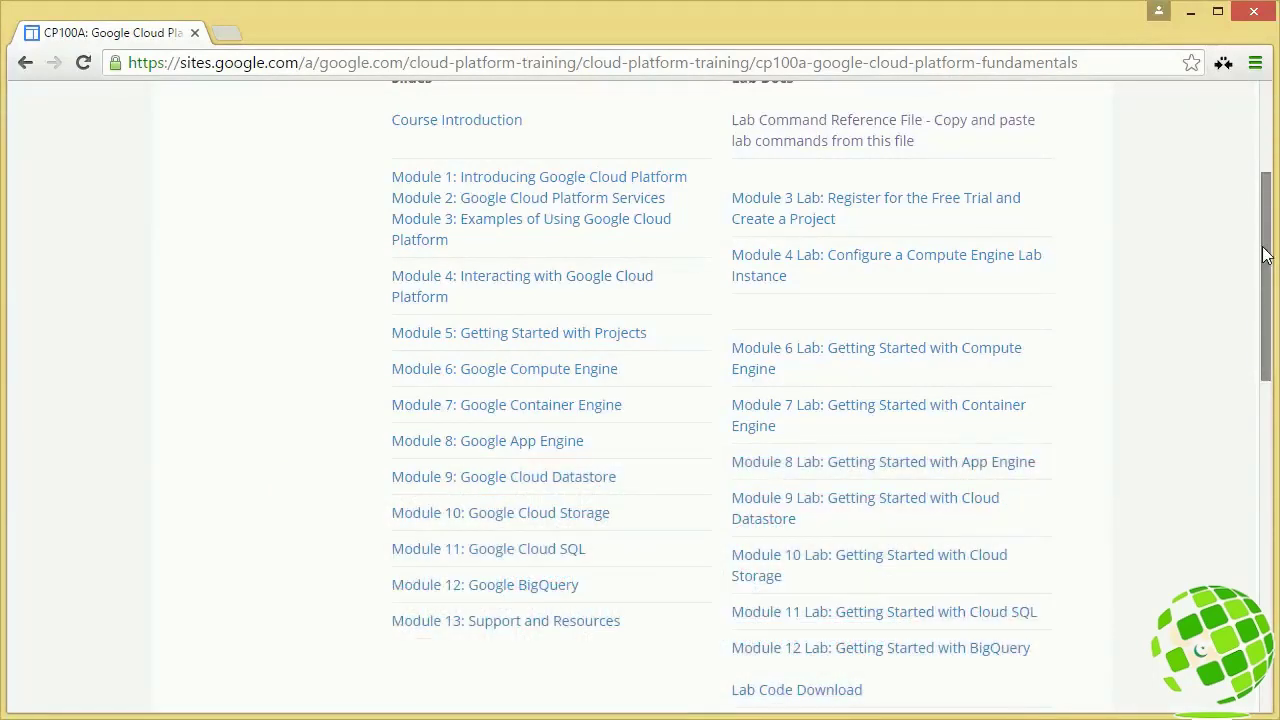
Review the Compute Engine lab's overview, timing, prerequisites and learning goals in the Google Cloud Platform Fundamentals course material
left_click_drag(1263, 254, 1258, 333)
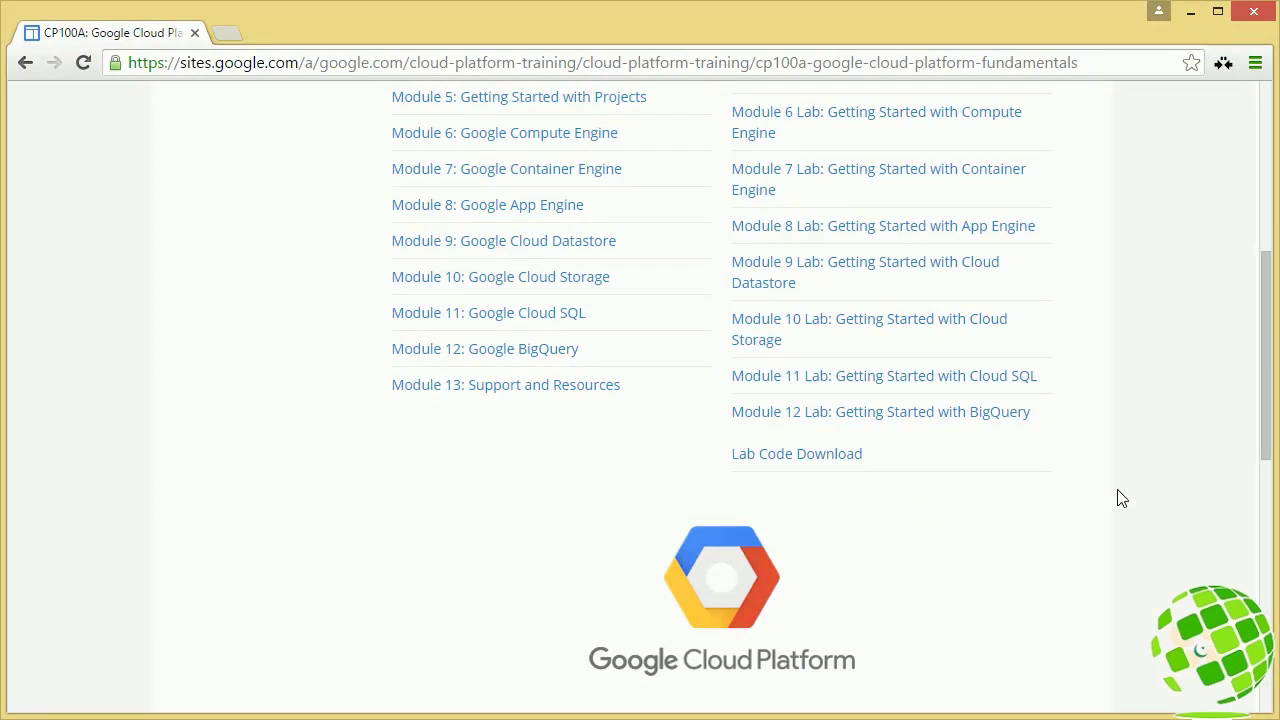
left_click_drag(1266, 423, 1263, 240)
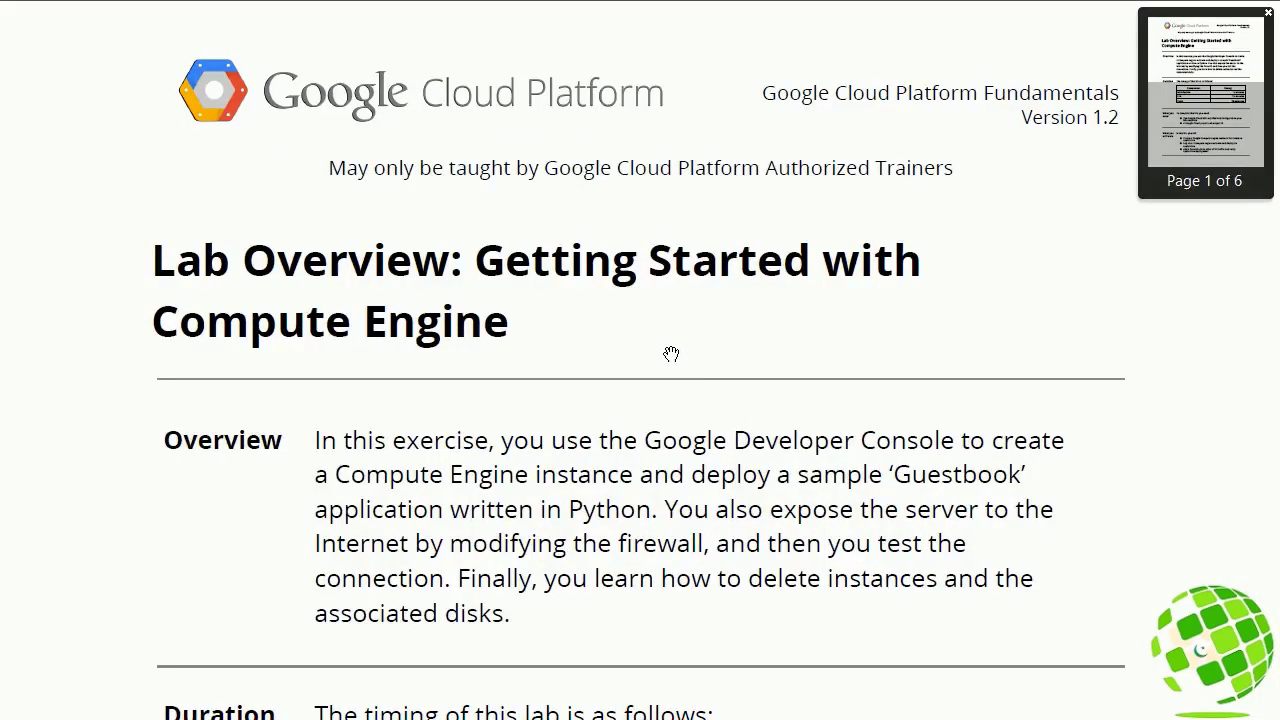
scroll(685, 435, "down", 2)
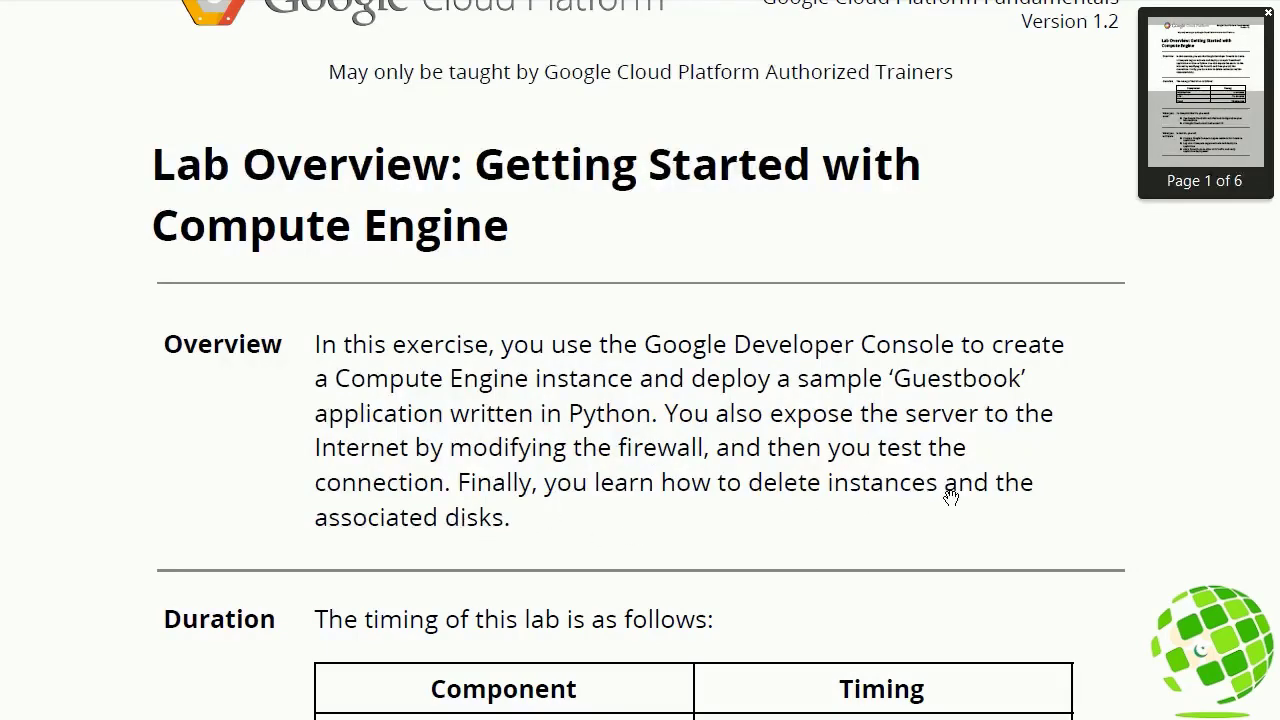
scroll(955, 495, "down", 4)
scroll(951, 487, "down", 3)
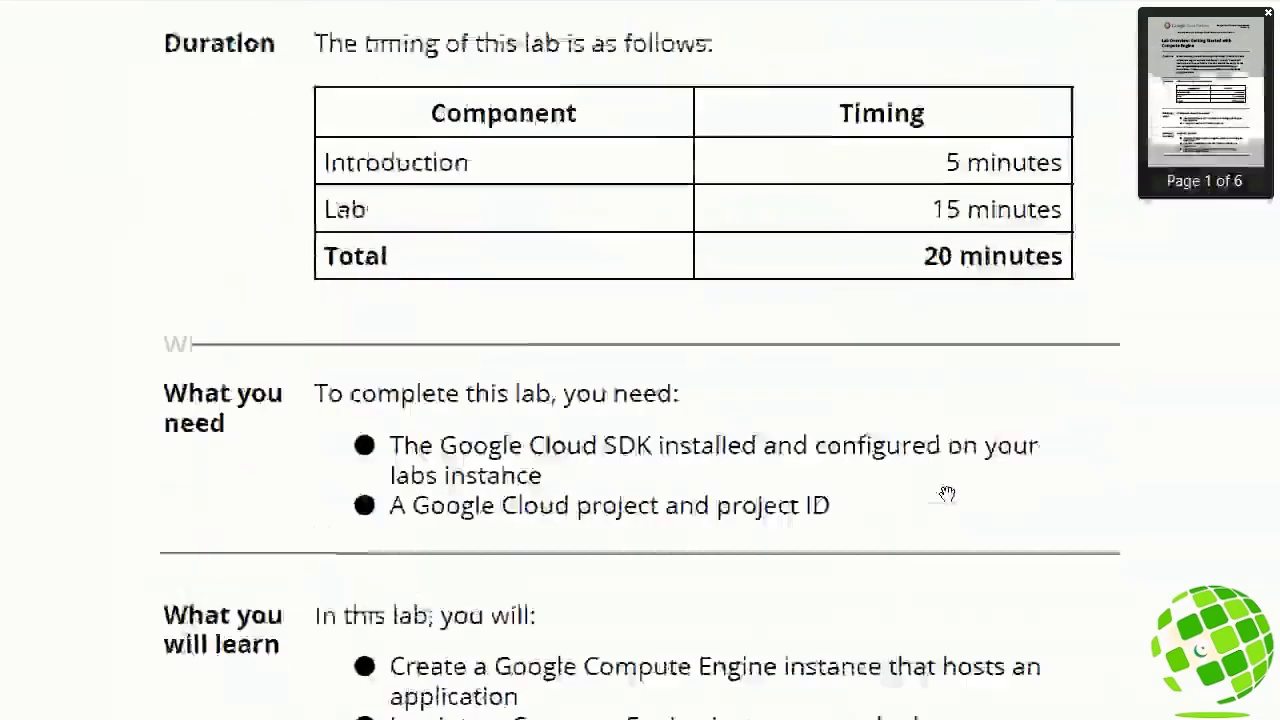
scroll(939, 487, "down", 3)
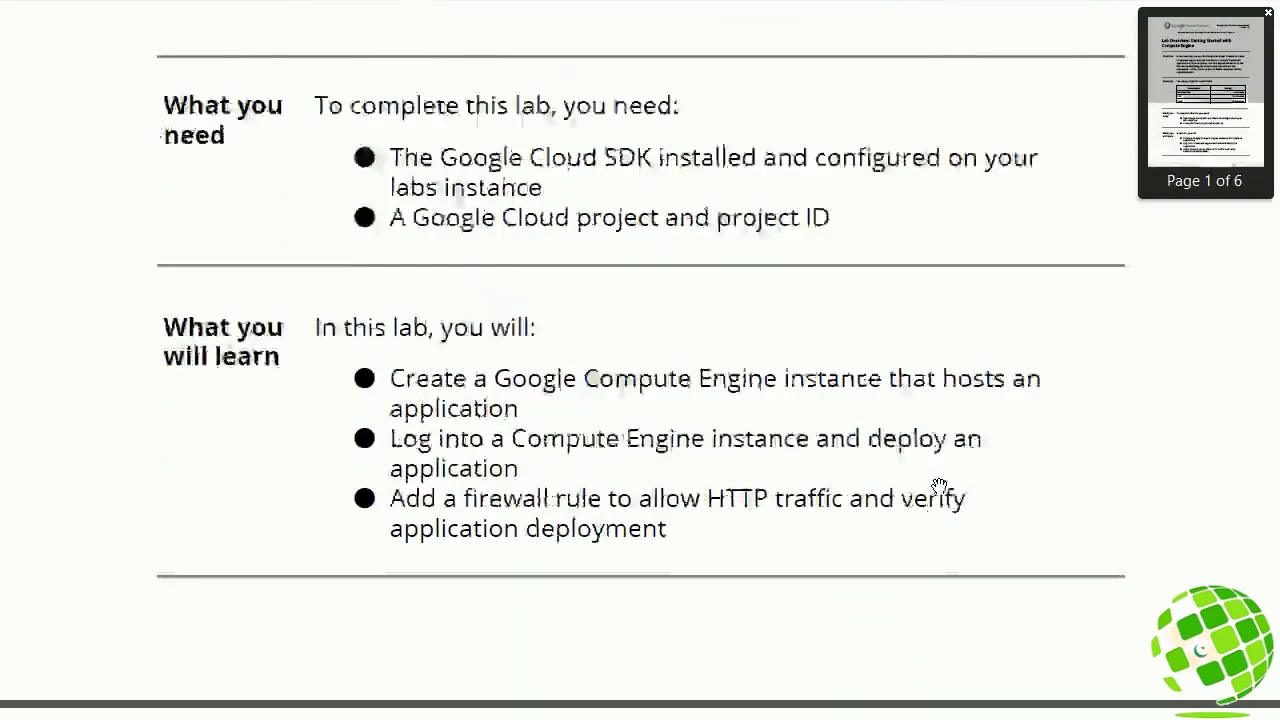
scroll(937, 486, "down", 8)
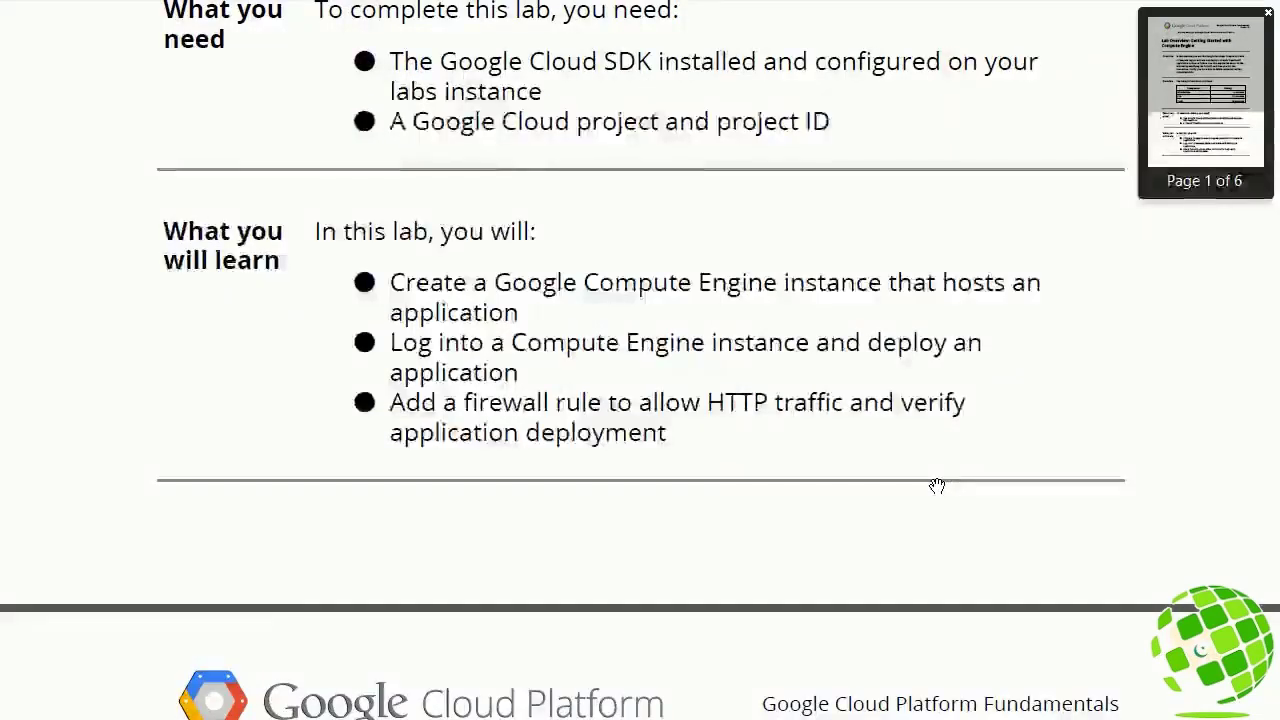
scroll(937, 490, "down", 5)
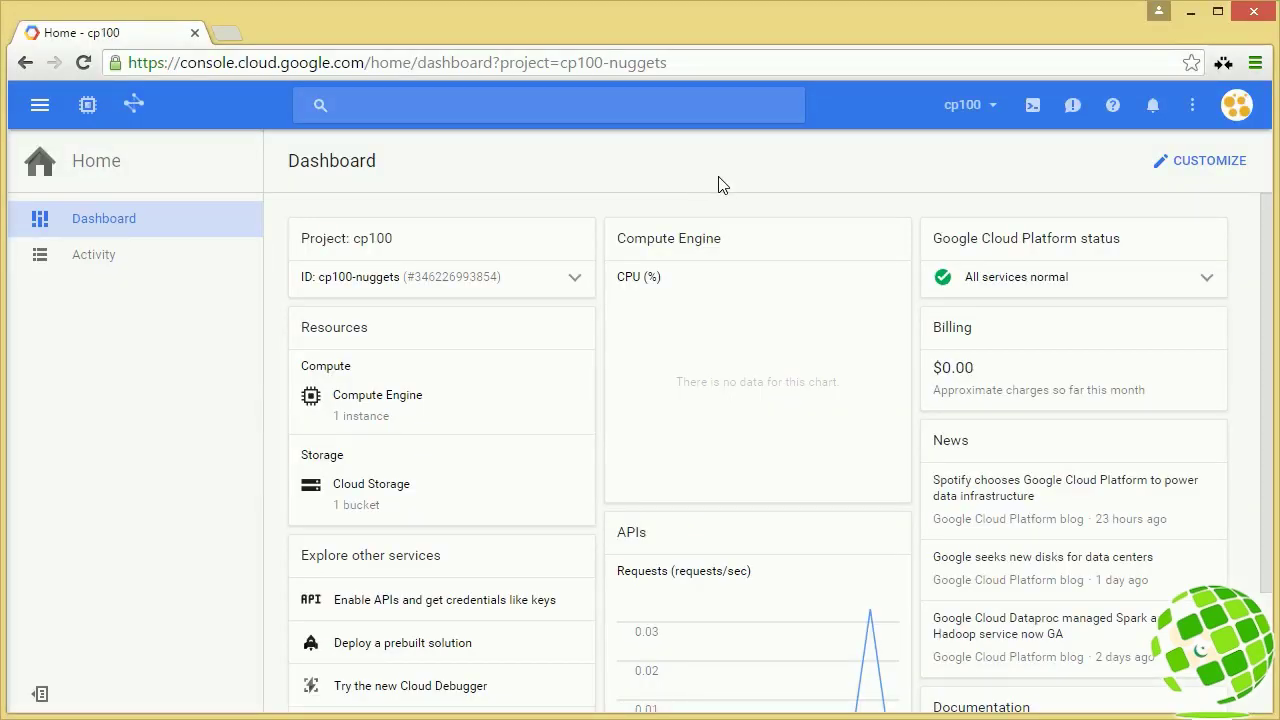
Check that the cp100 project is selected and open its Compute Engine VM instances
left_click(994, 115)
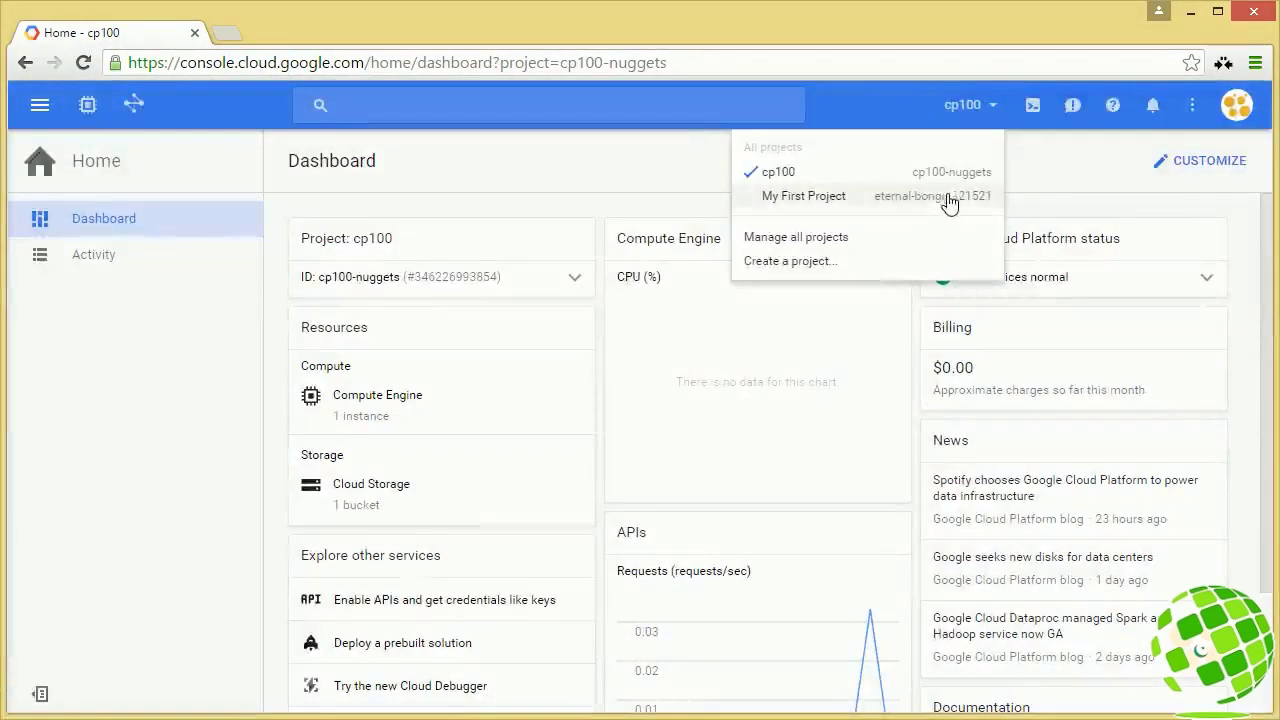
left_click(645, 166)
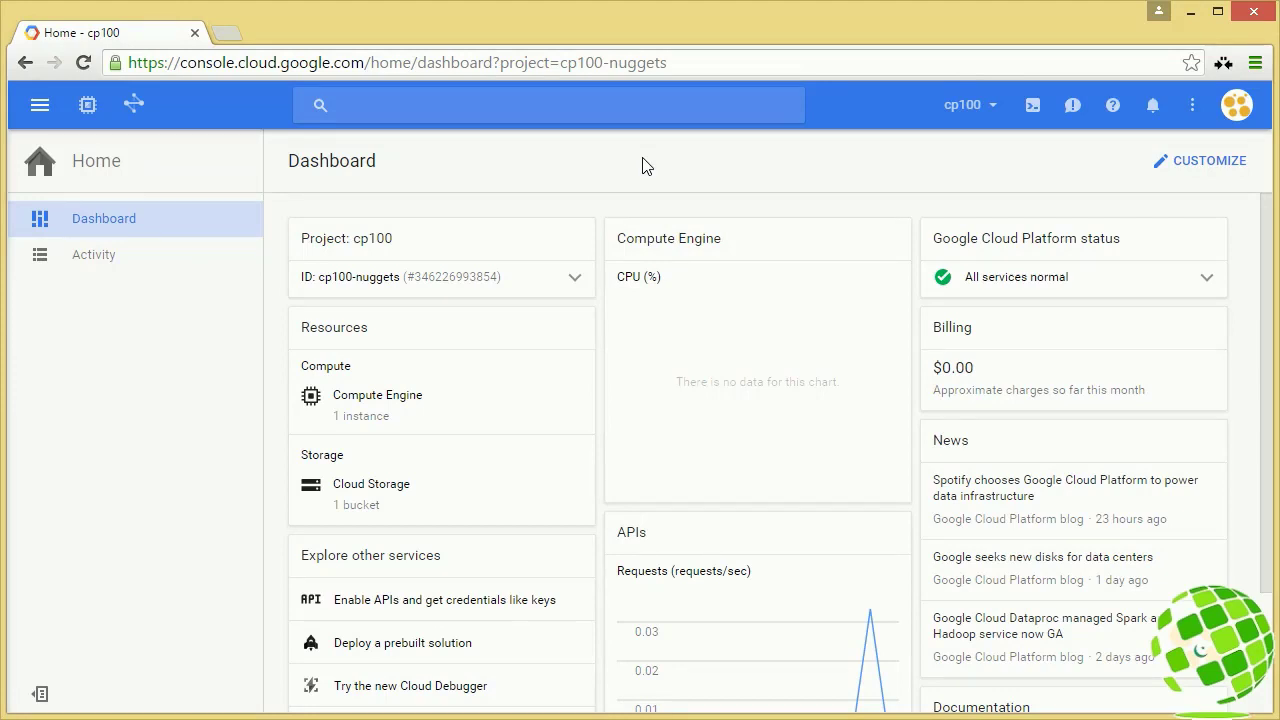
left_click(42, 112)
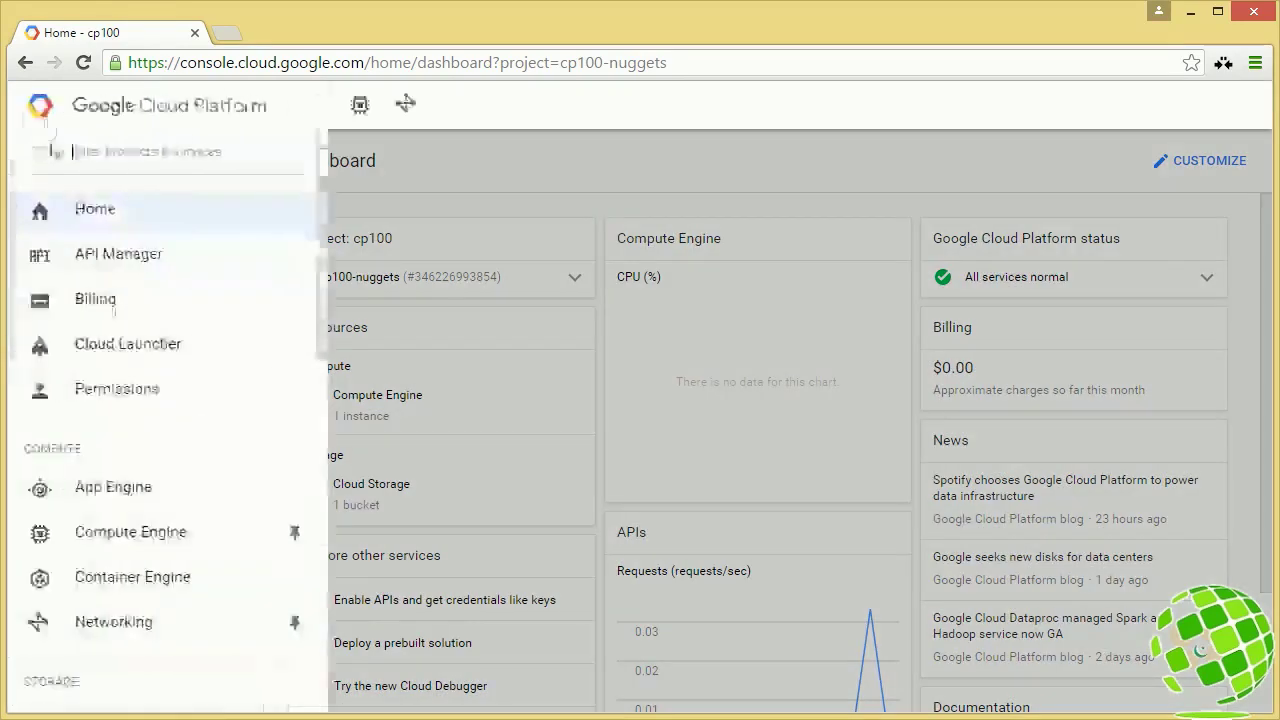
left_click(109, 543)
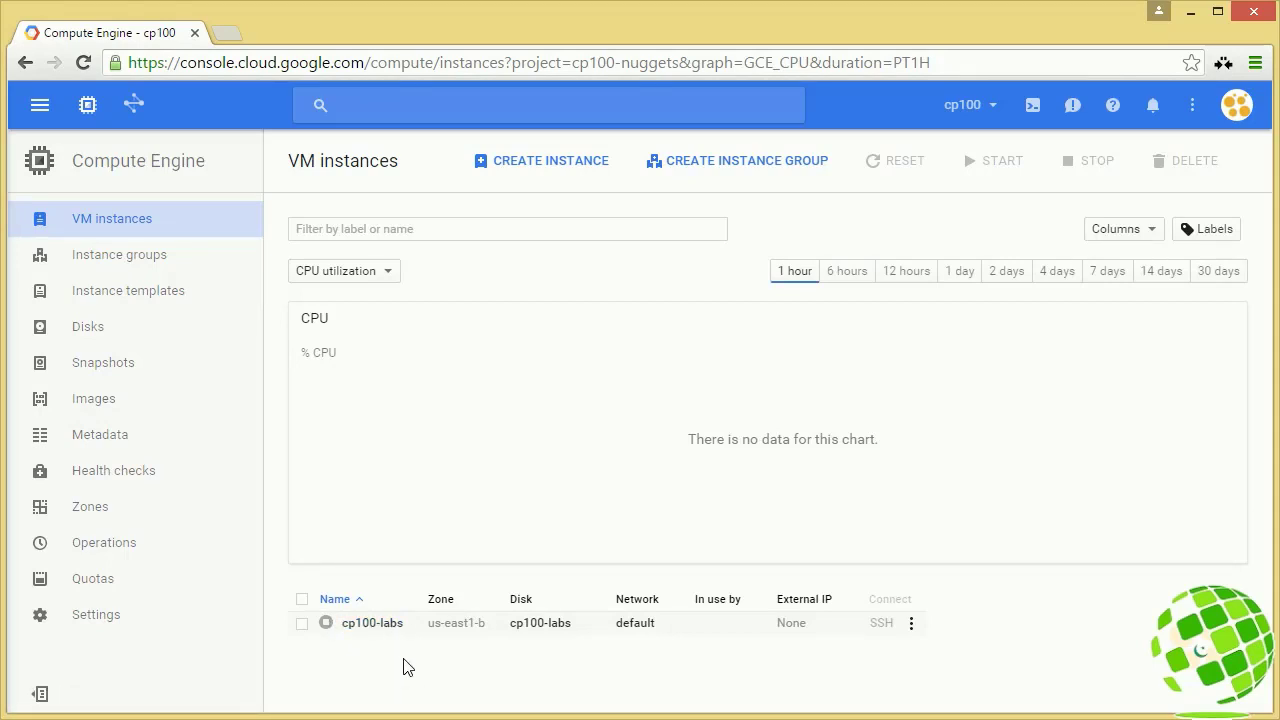
Start a new VM instance named cp100-gce in the us-east1-b zone
left_click(519, 162)
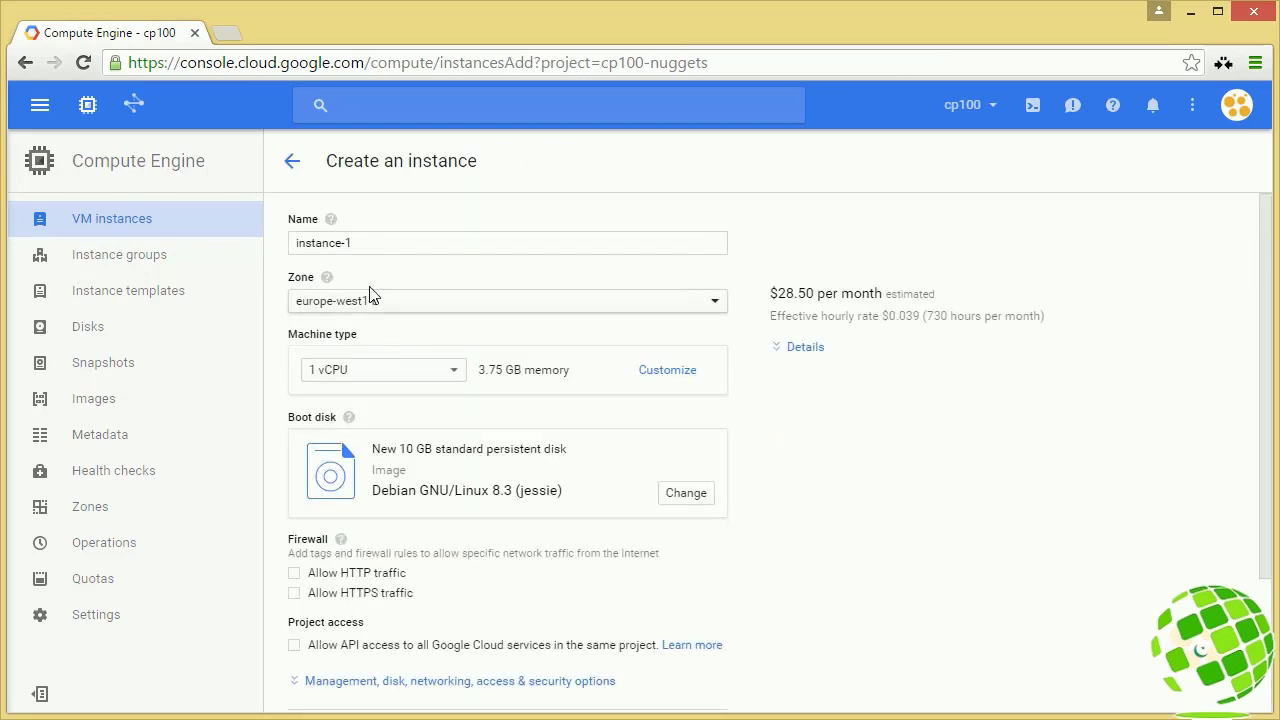
type("cp100-gce")
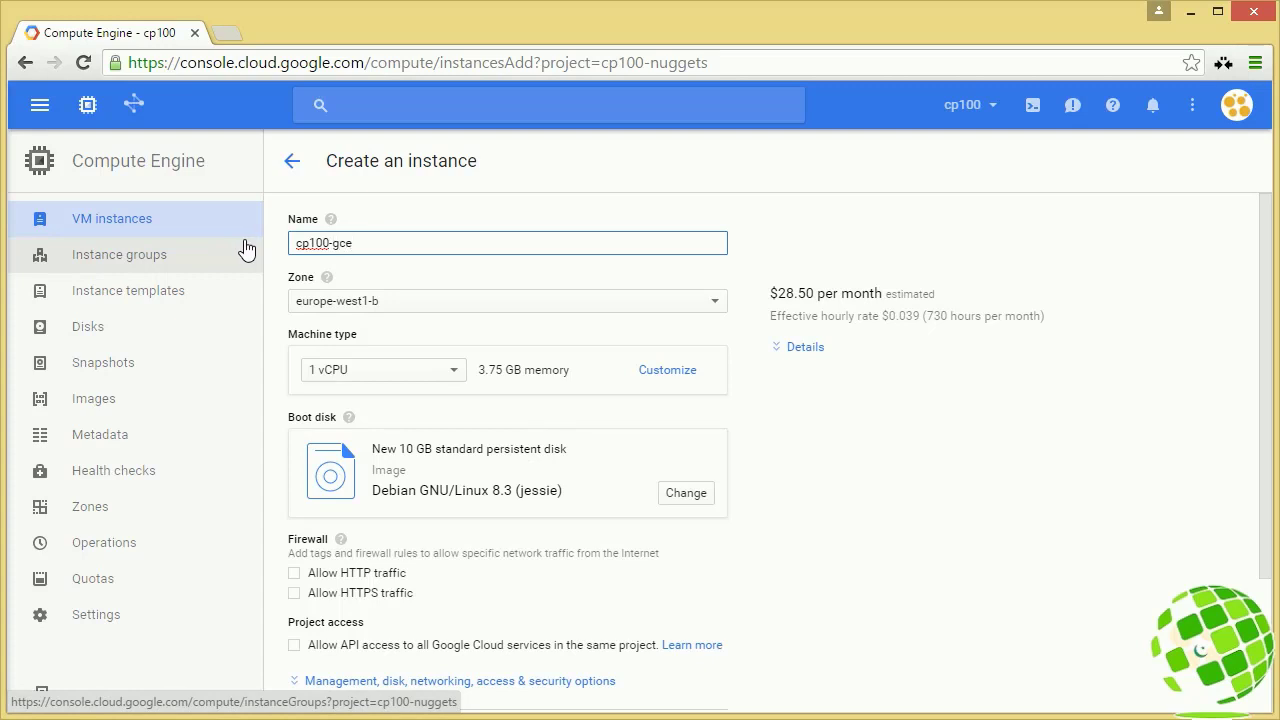
left_click(396, 308)
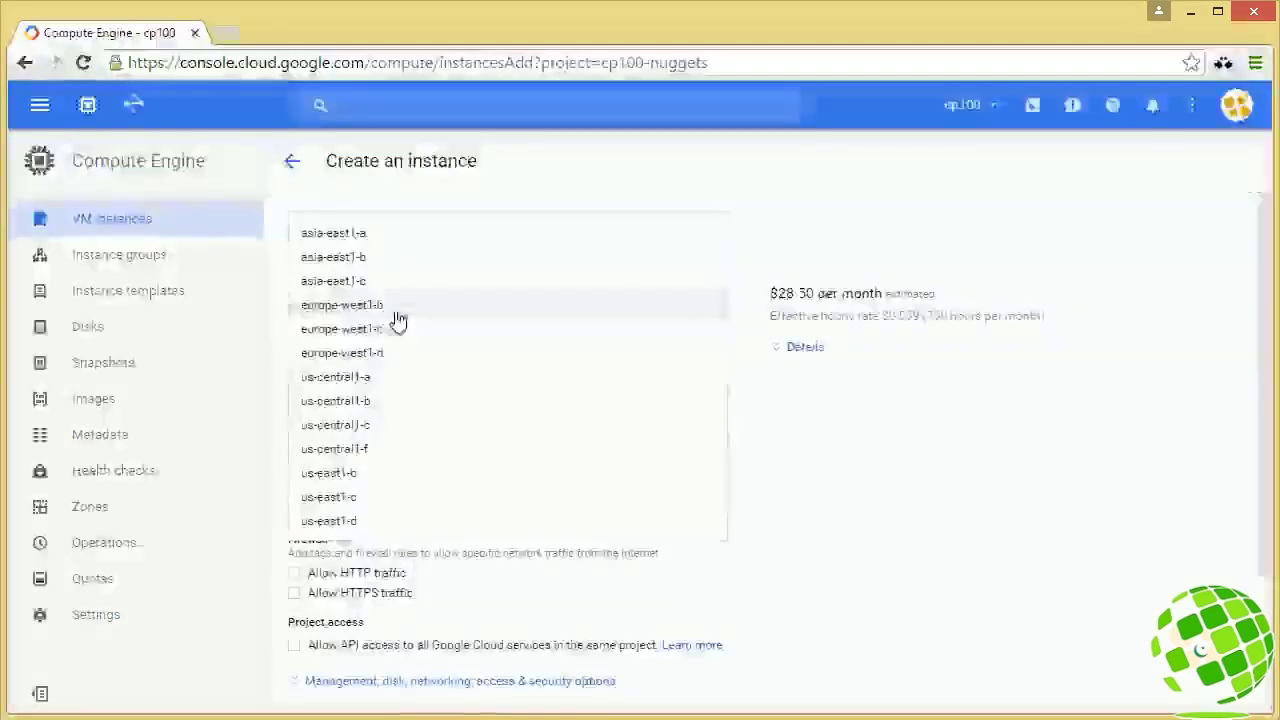
left_click(372, 476)
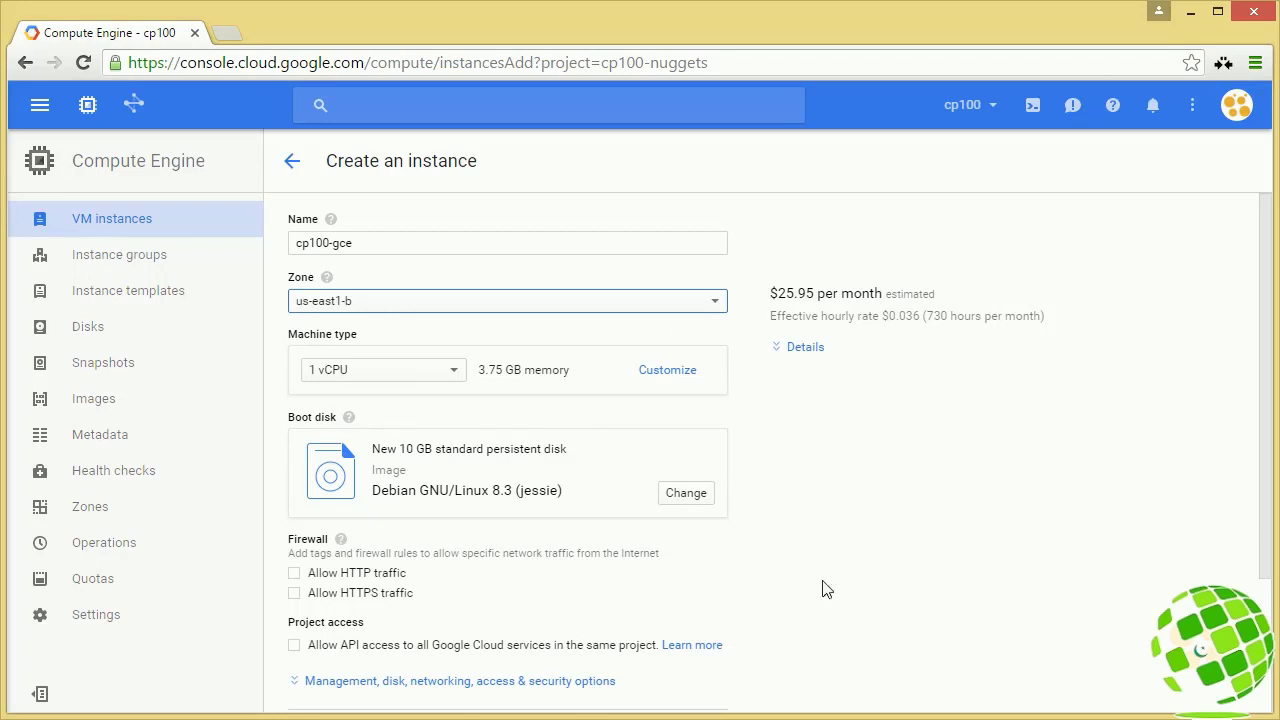
Try a custom machine type with 6 vCPUs and 26 GB of memory
left_click(452, 372)
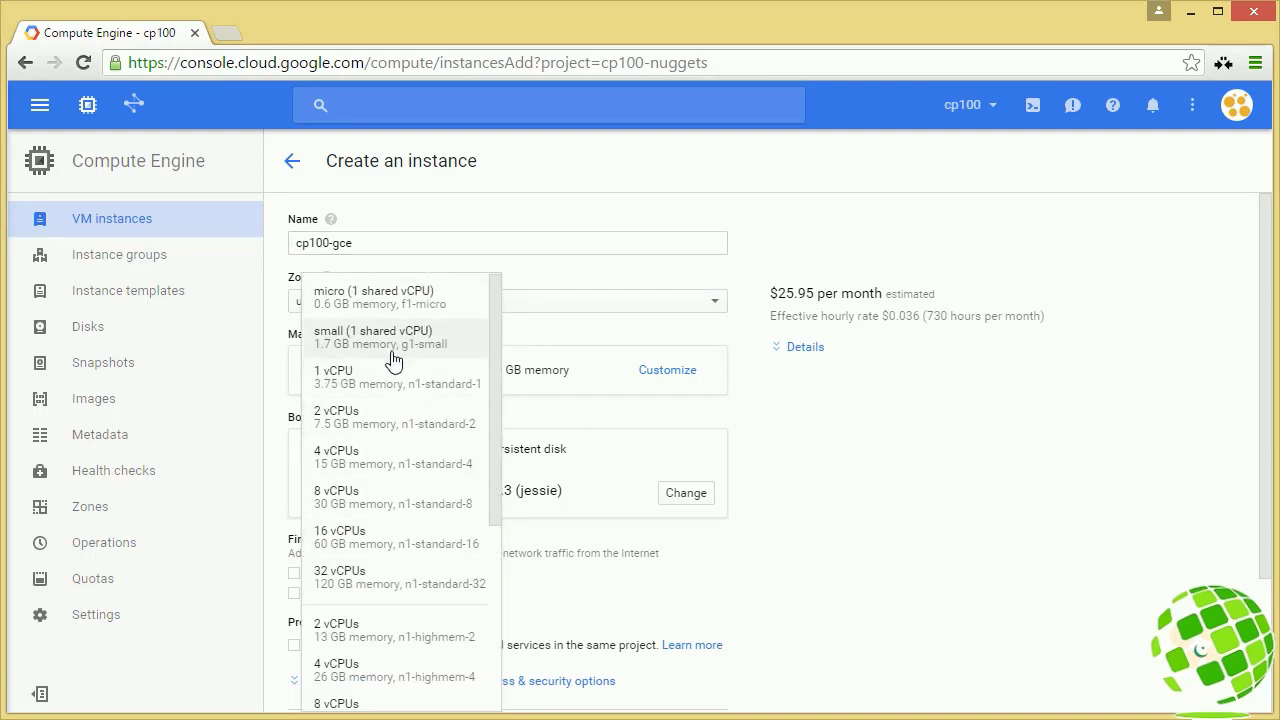
left_click(883, 490)
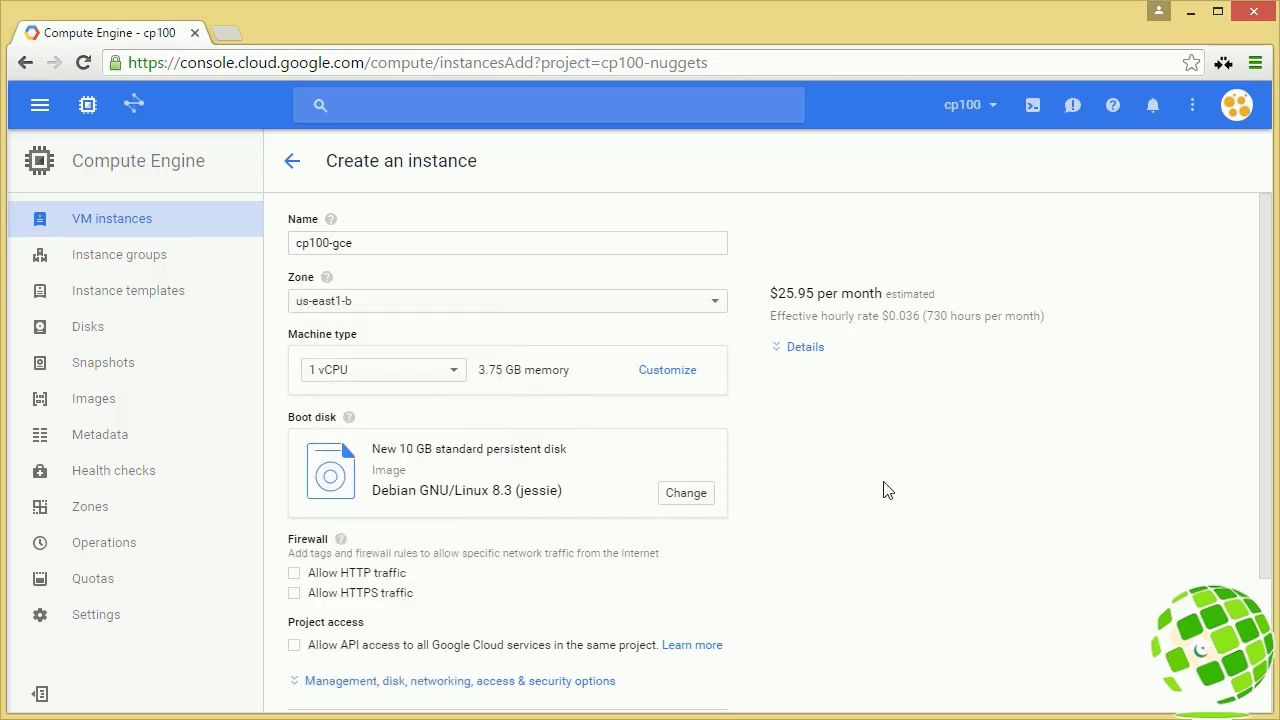
left_click(667, 370)
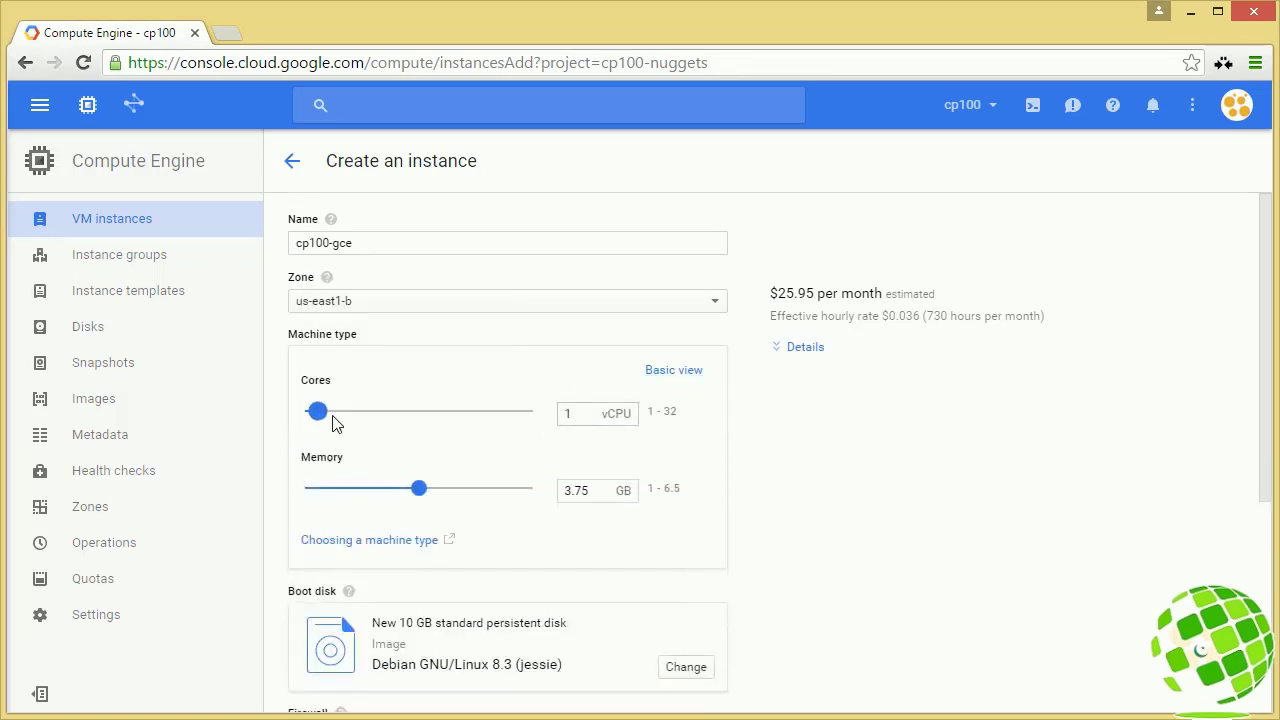
left_click_drag(314, 411, 360, 425)
mouse_move(420, 490)
left_mouse_down()
mouse_move(333, 490)
mouse_move(446, 500)
mouse_move(443, 490)
left_mouse_up()
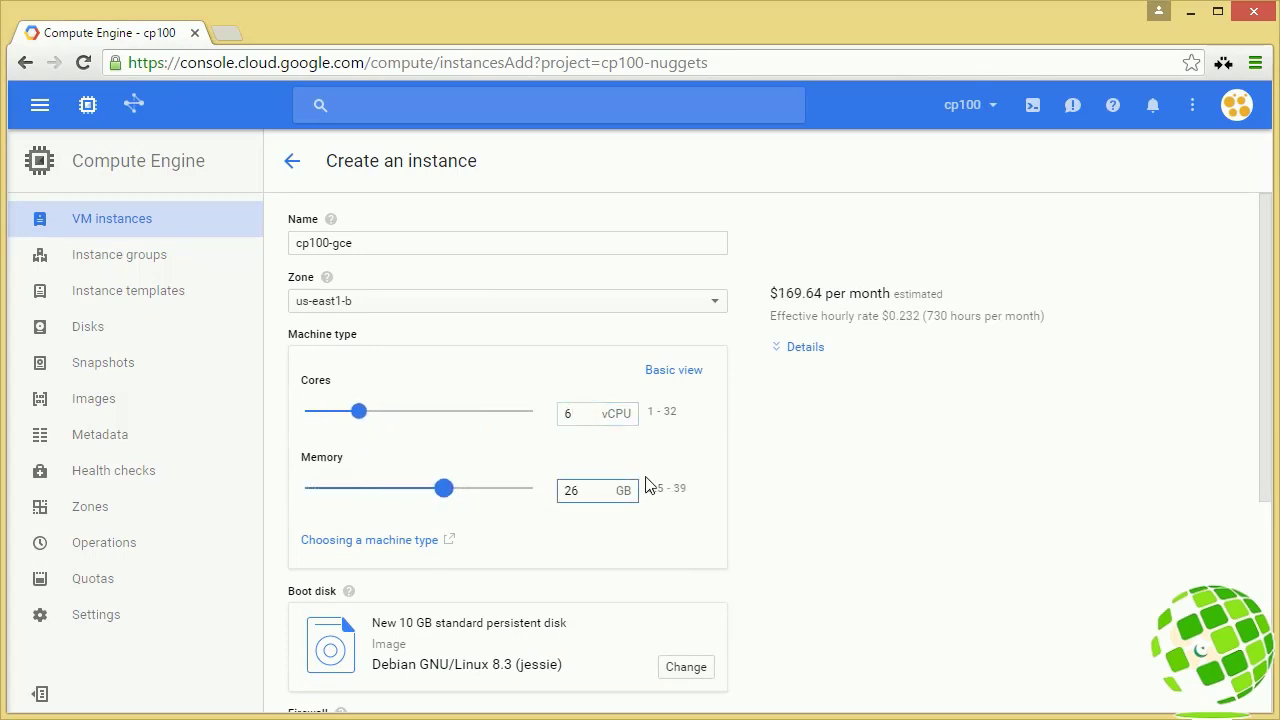
Return to the predefined machine types and set the instance to small (1 shared vCPU)
left_click(690, 373)
left_click(415, 380)
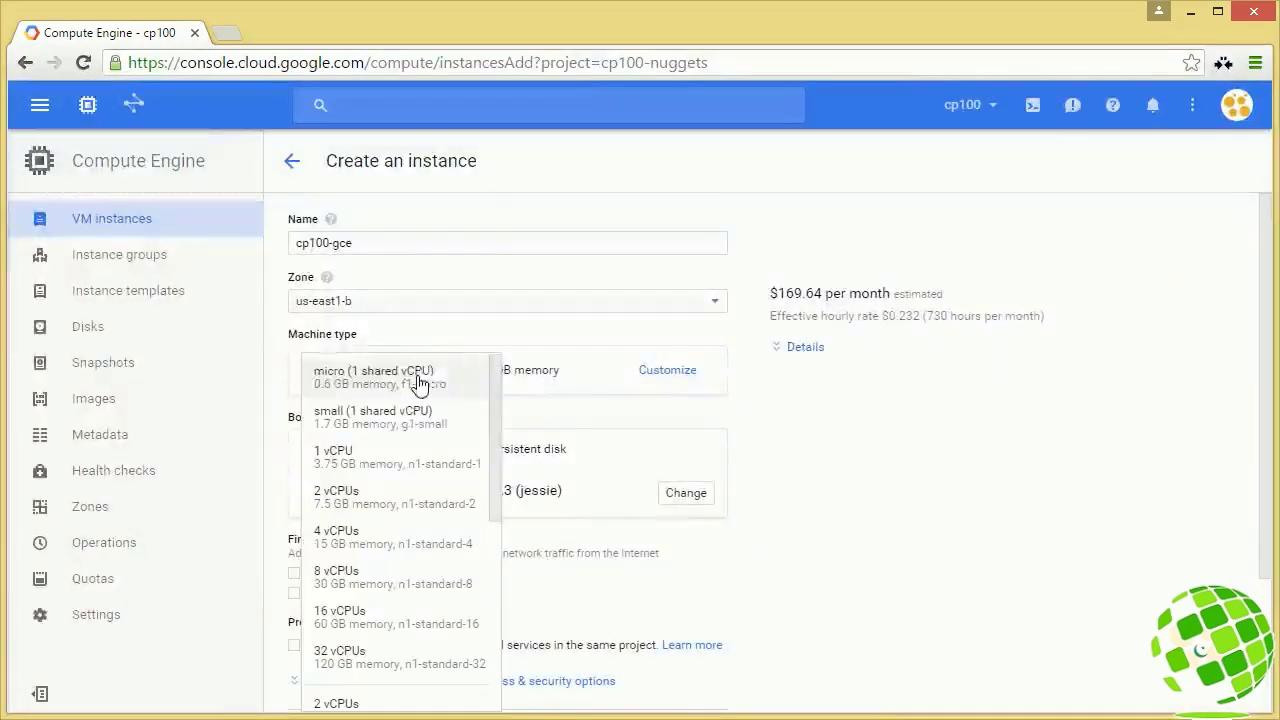
left_click(407, 430)
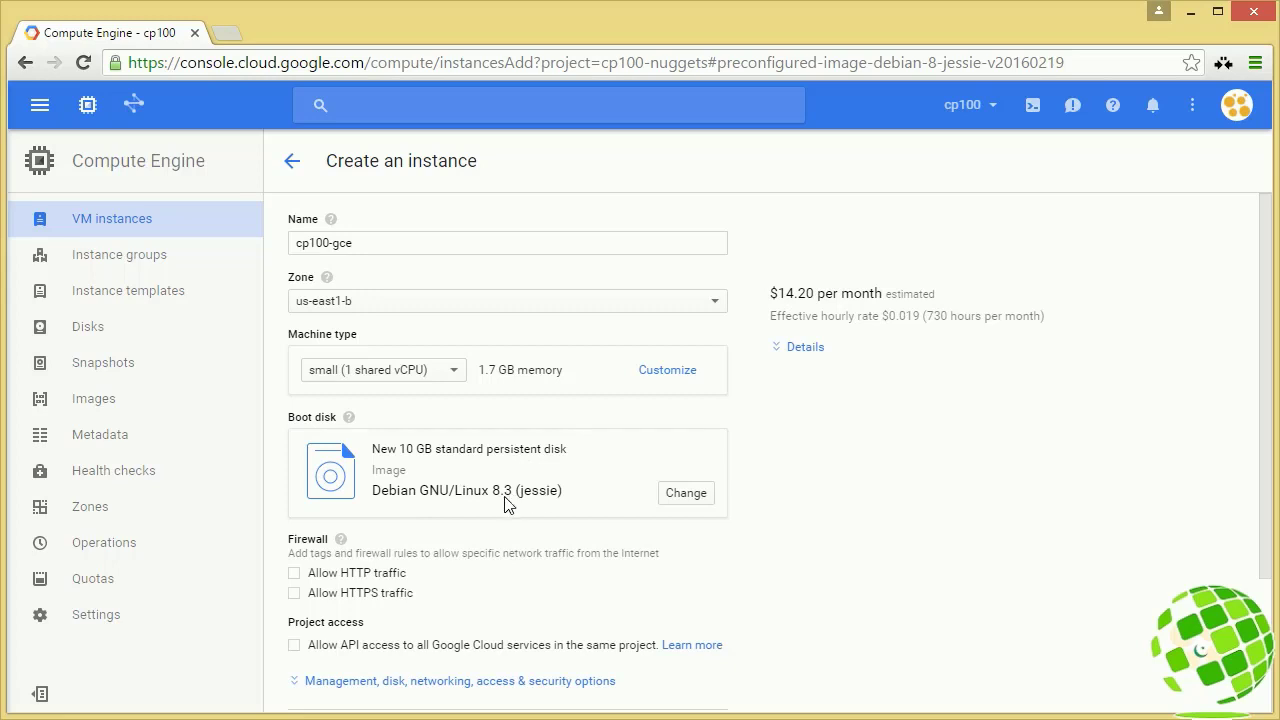
Change the boot disk to the CoreOS stable 835.13.0 image on a standard persistent disk
left_click(678, 494)
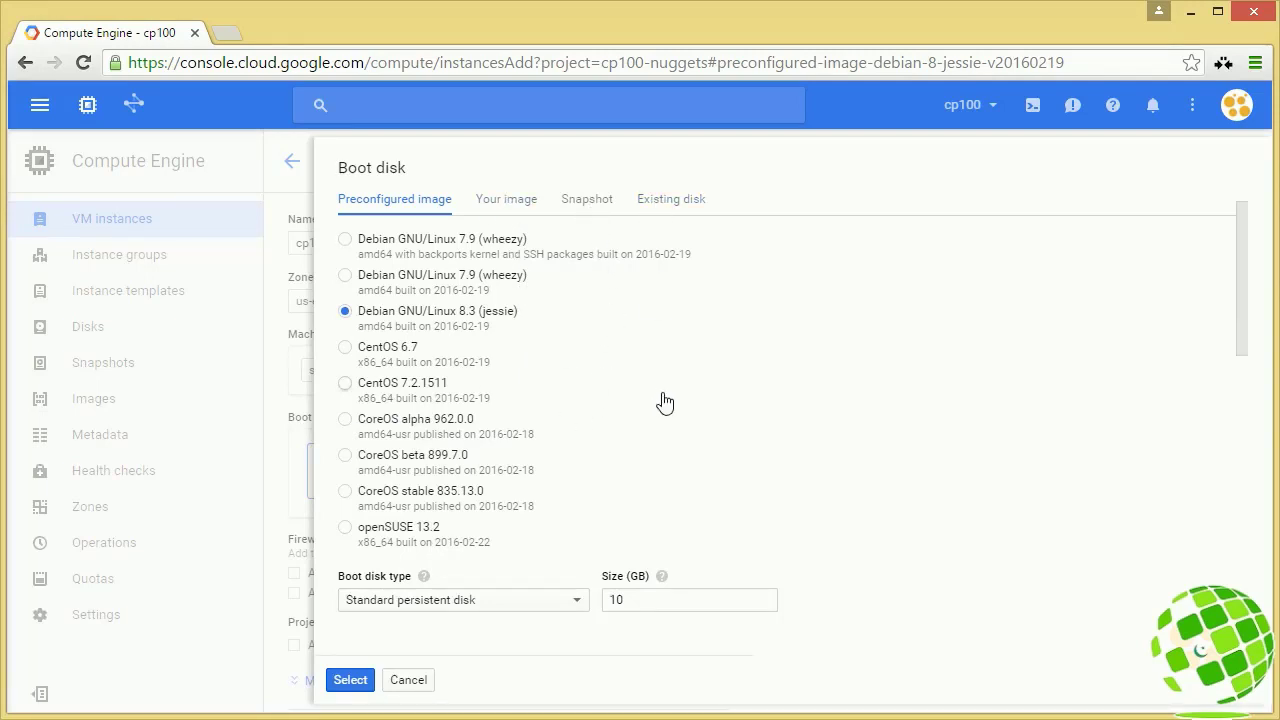
left_click(345, 494)
left_click(395, 610)
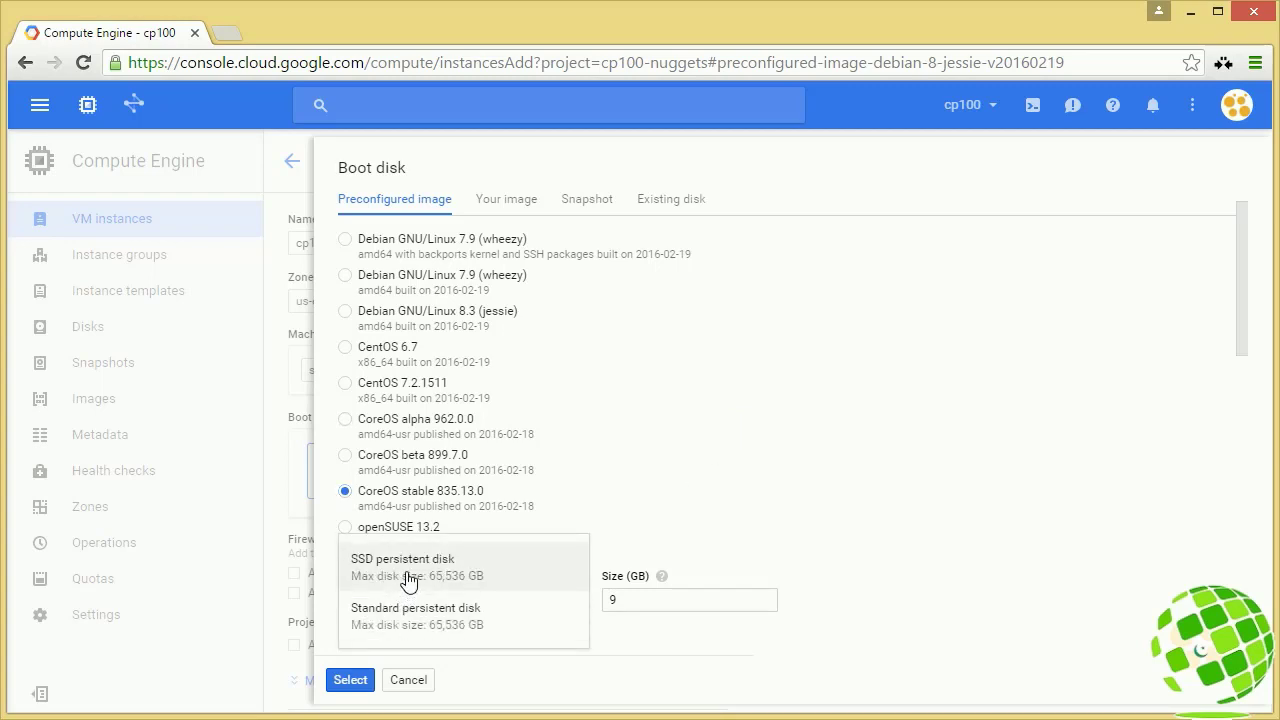
left_click(420, 614)
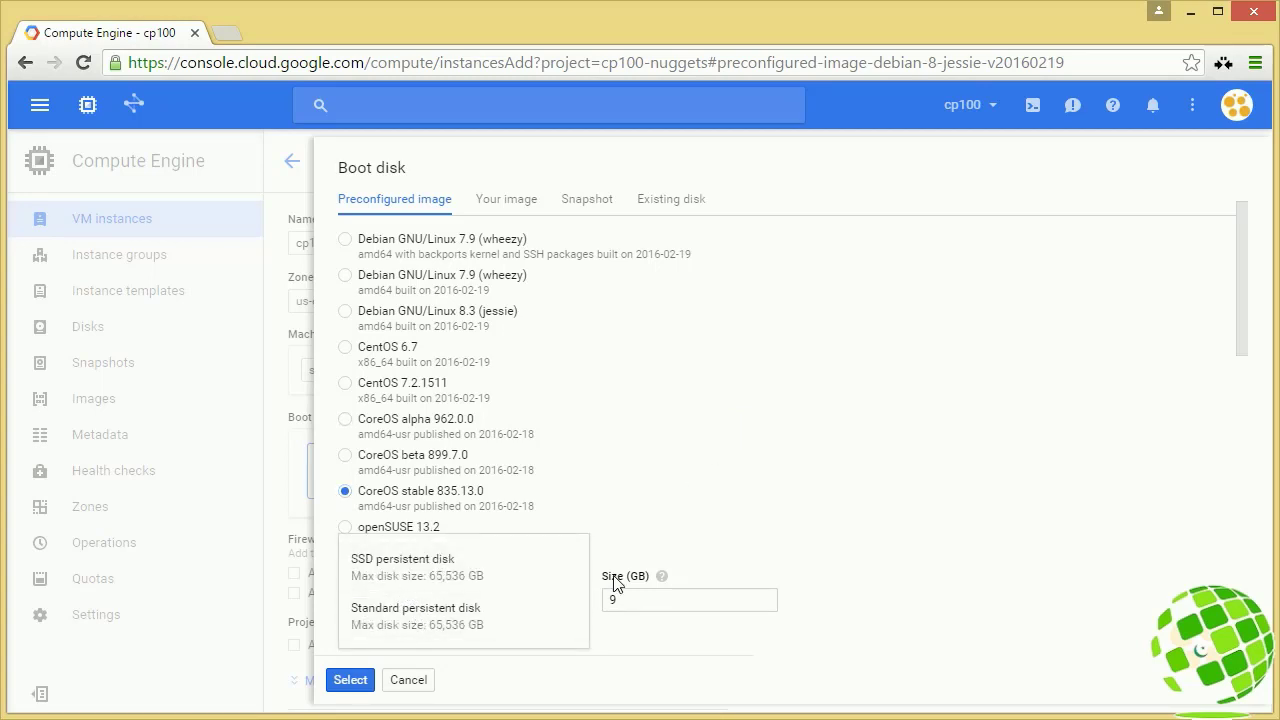
left_click(657, 604)
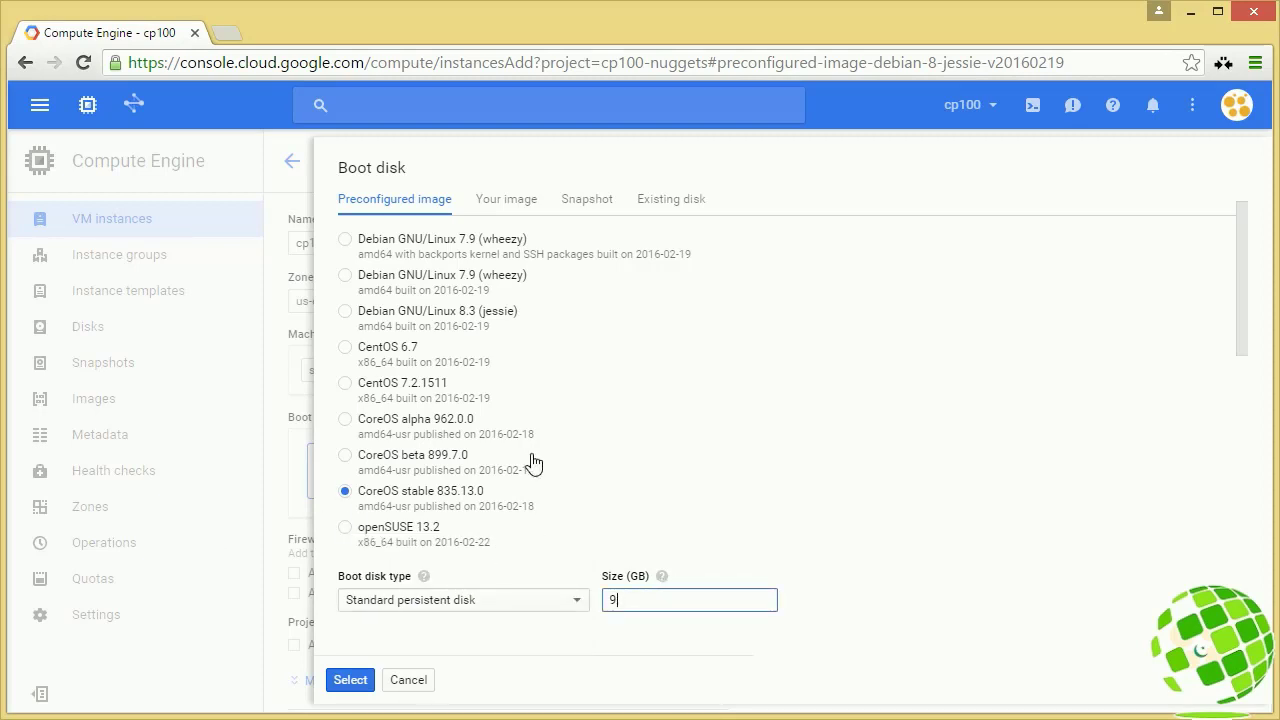
left_click(349, 680)
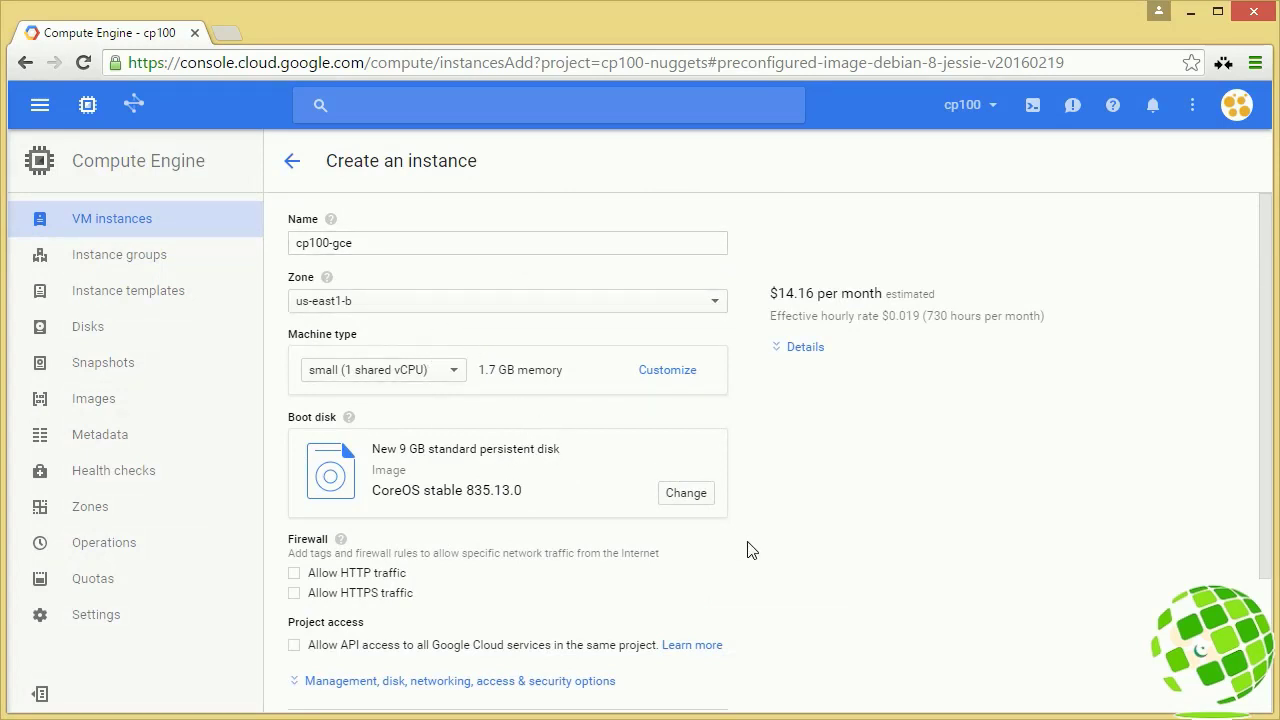
Examine the equivalent gcloud command line for the instance, including its image and boot disk parameters, and close it
scroll(766, 551, "down", 1)
scroll(766, 551, "down", 1)
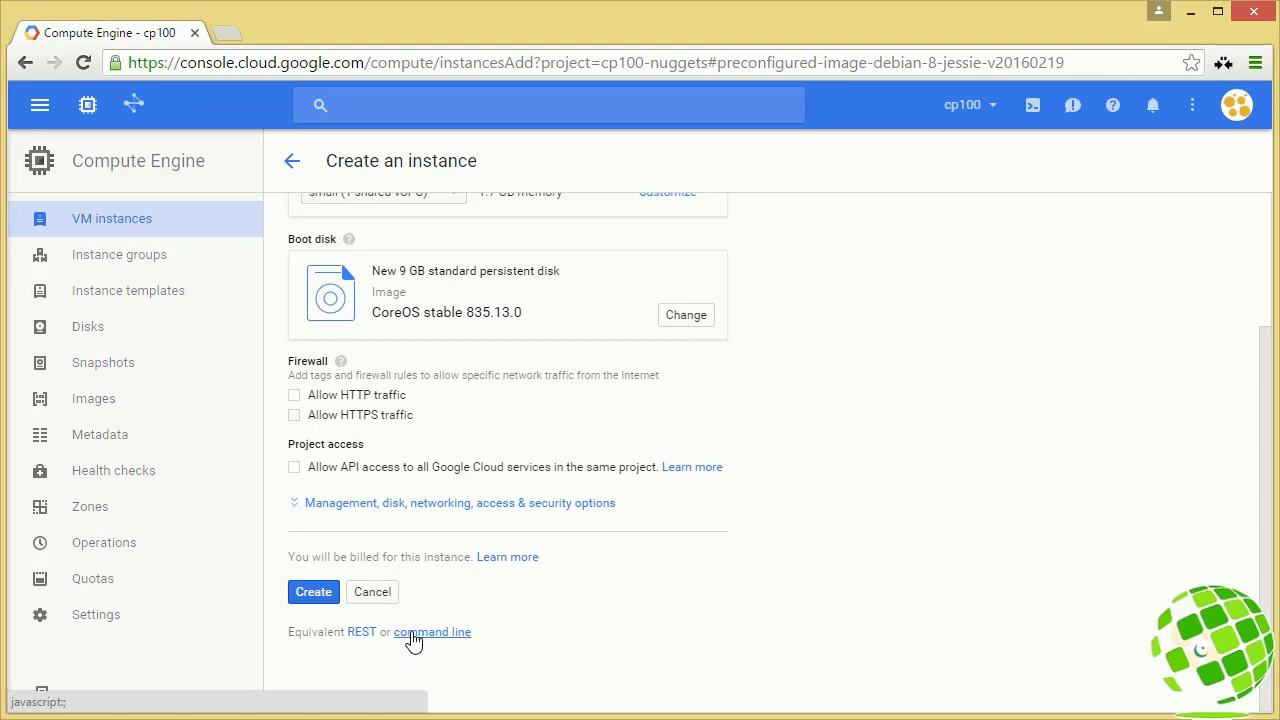
left_click(416, 632)
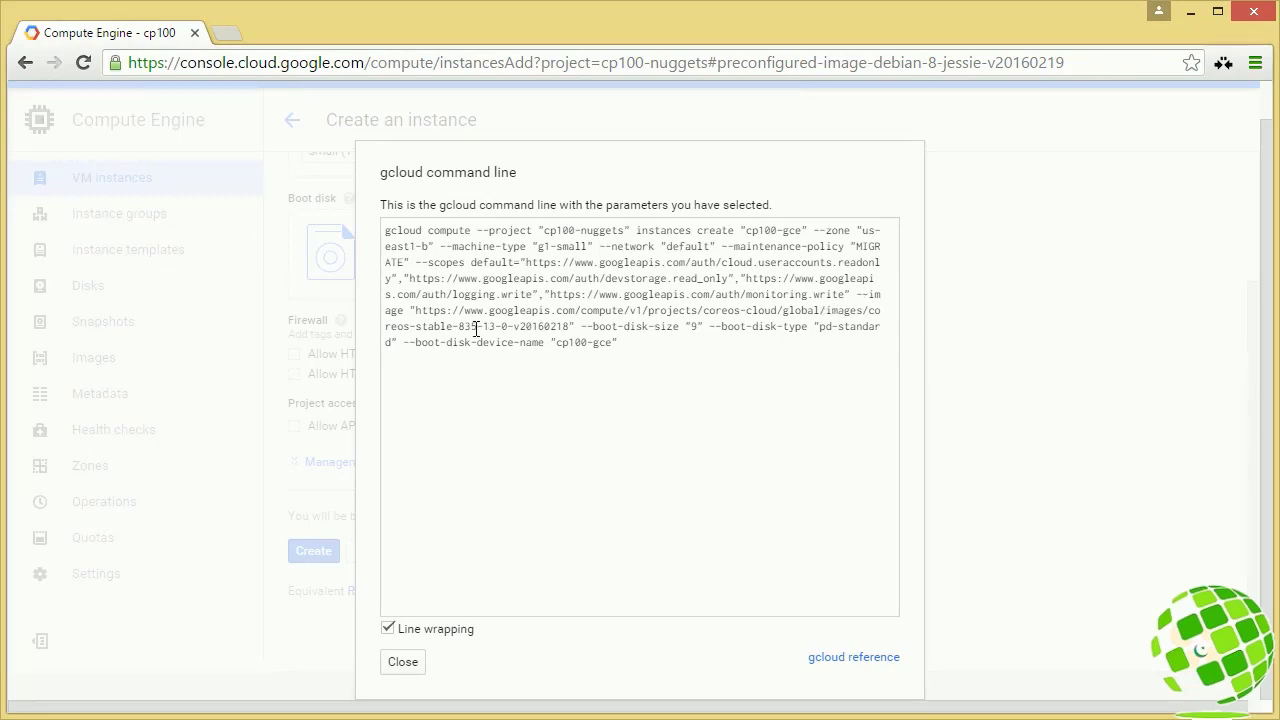
left_click_drag(416, 310, 610, 326)
left_click(612, 322)
left_click_drag(456, 342, 592, 362)
key("ctrl+a")
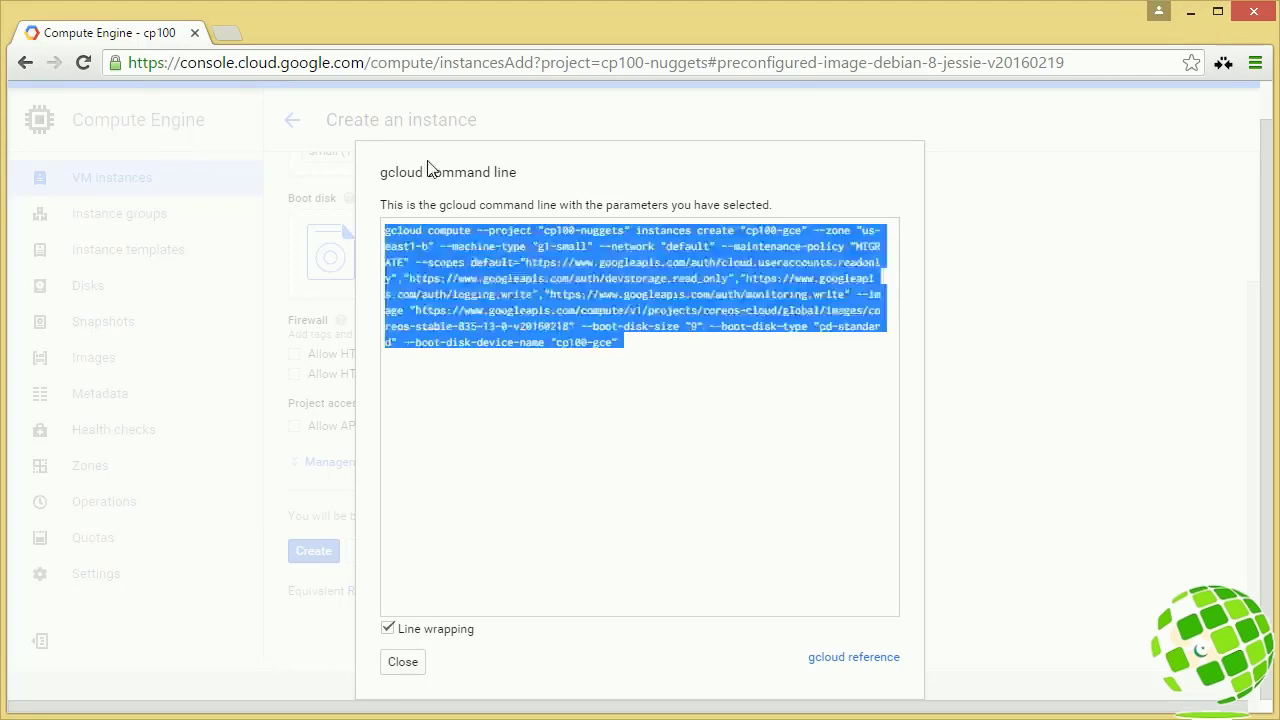
left_click(643, 413)
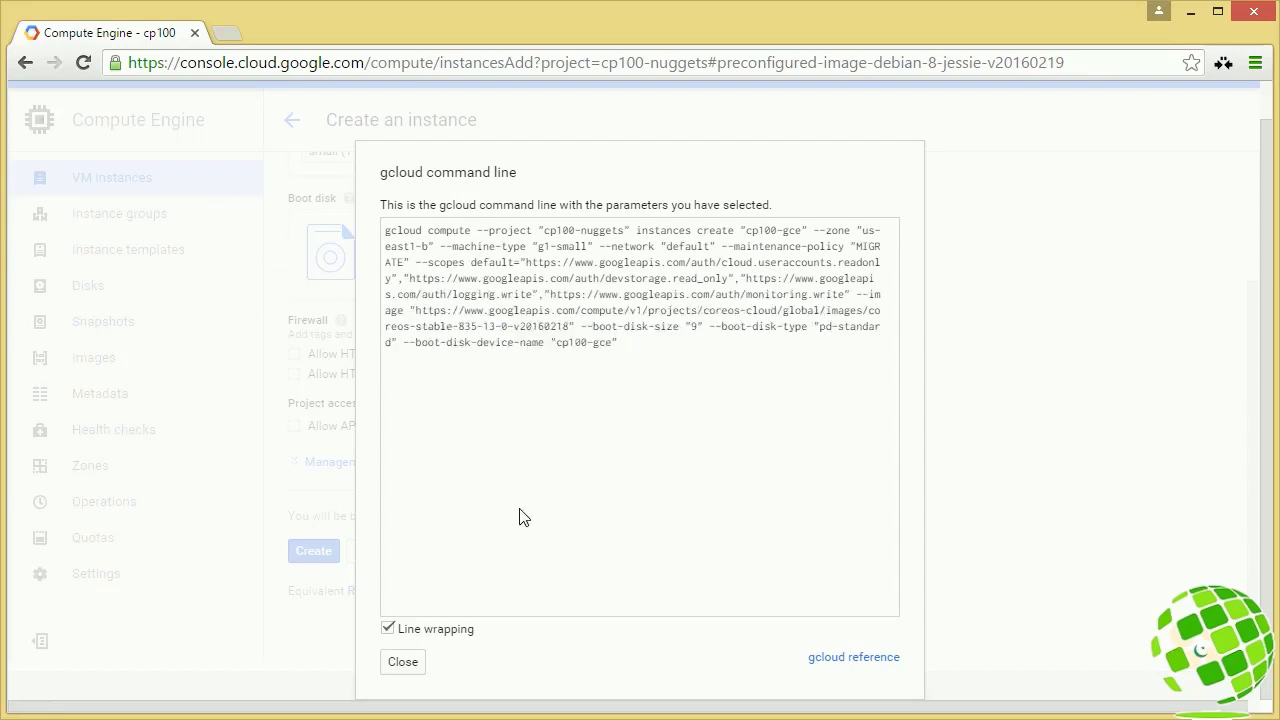
left_click(405, 664)
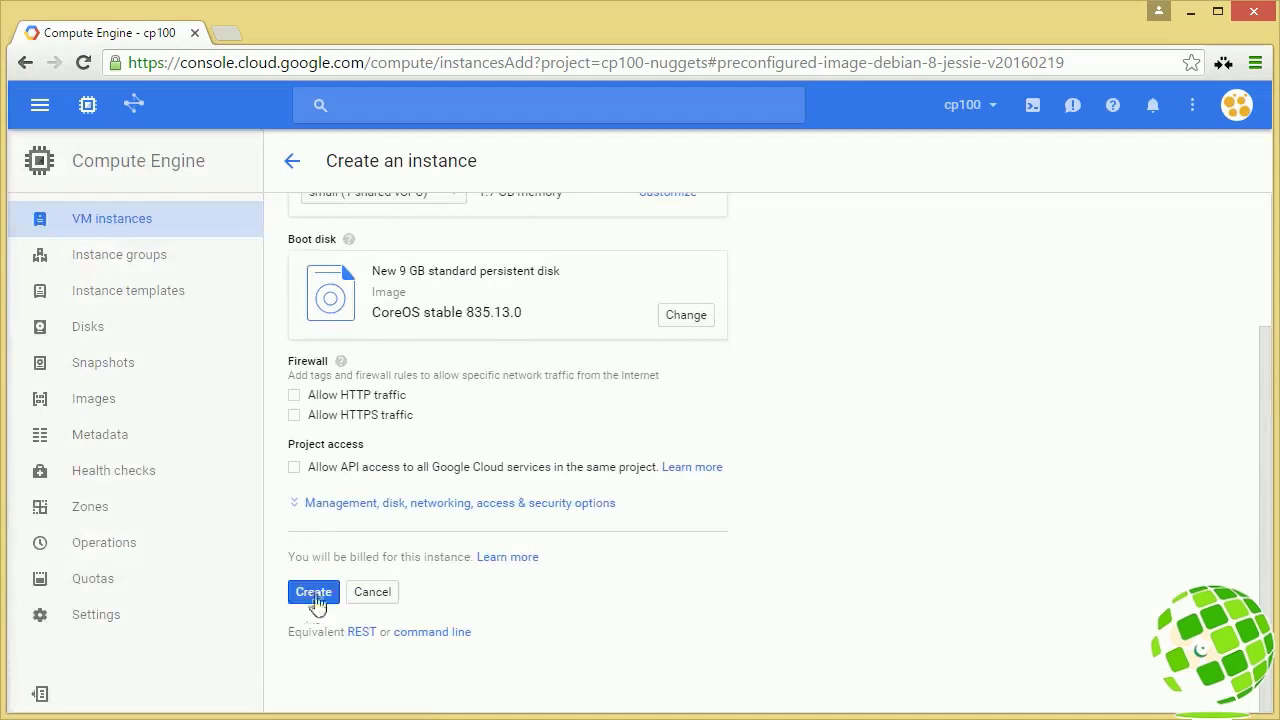
Create the cp100-gce instance and open an SSH connection to it
left_click(311, 597)
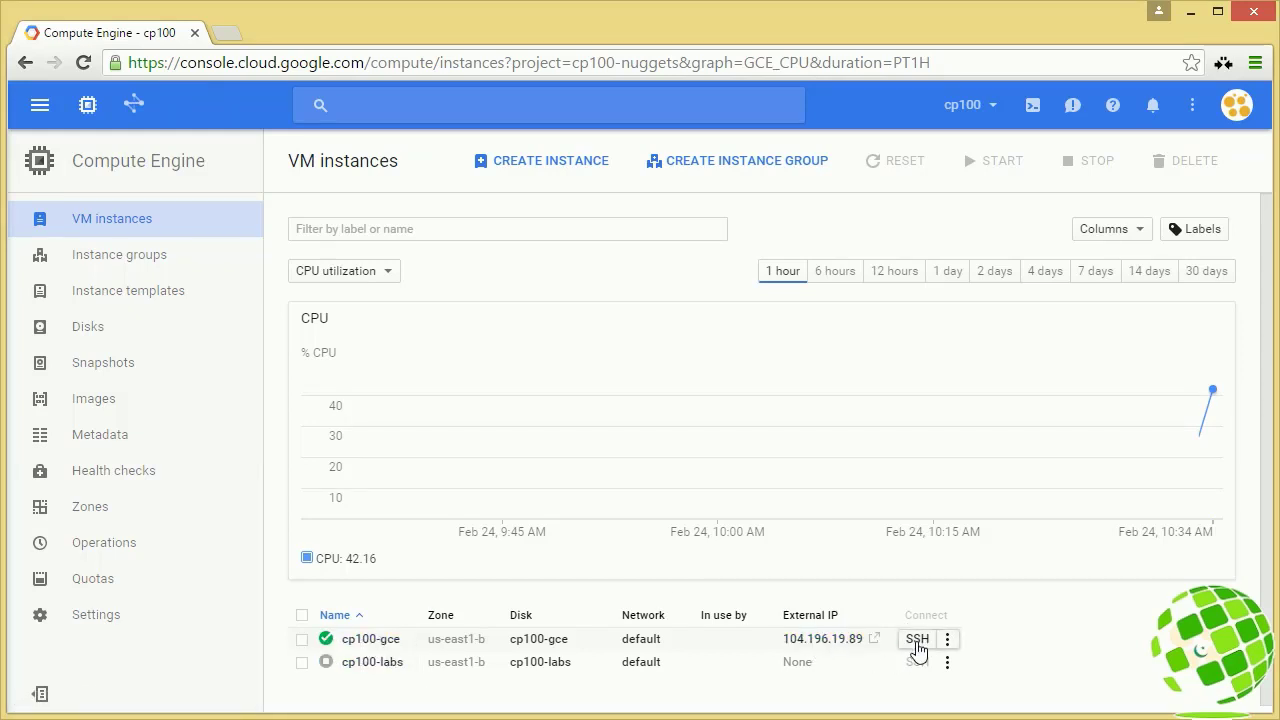
left_click(917, 643)
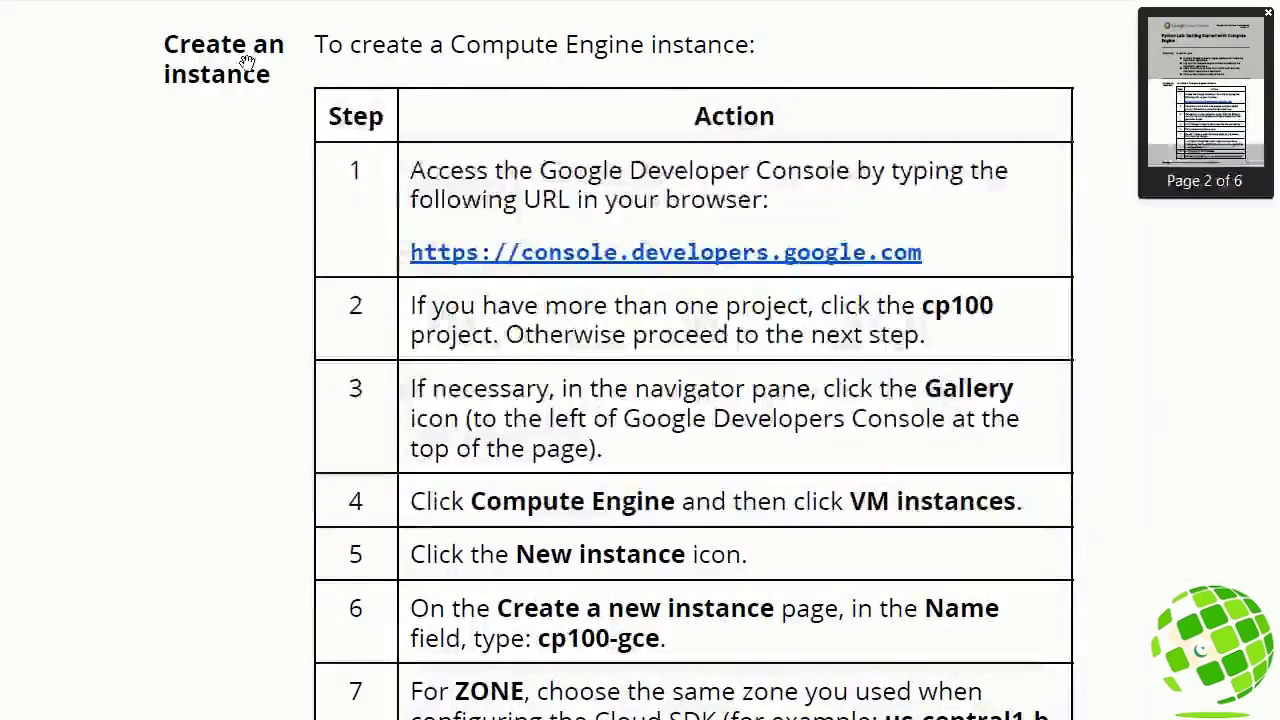
Read the lab guide's section on logging in to cp100-gce and deploying the Guestbook application
scroll(247, 148, "down", 6)
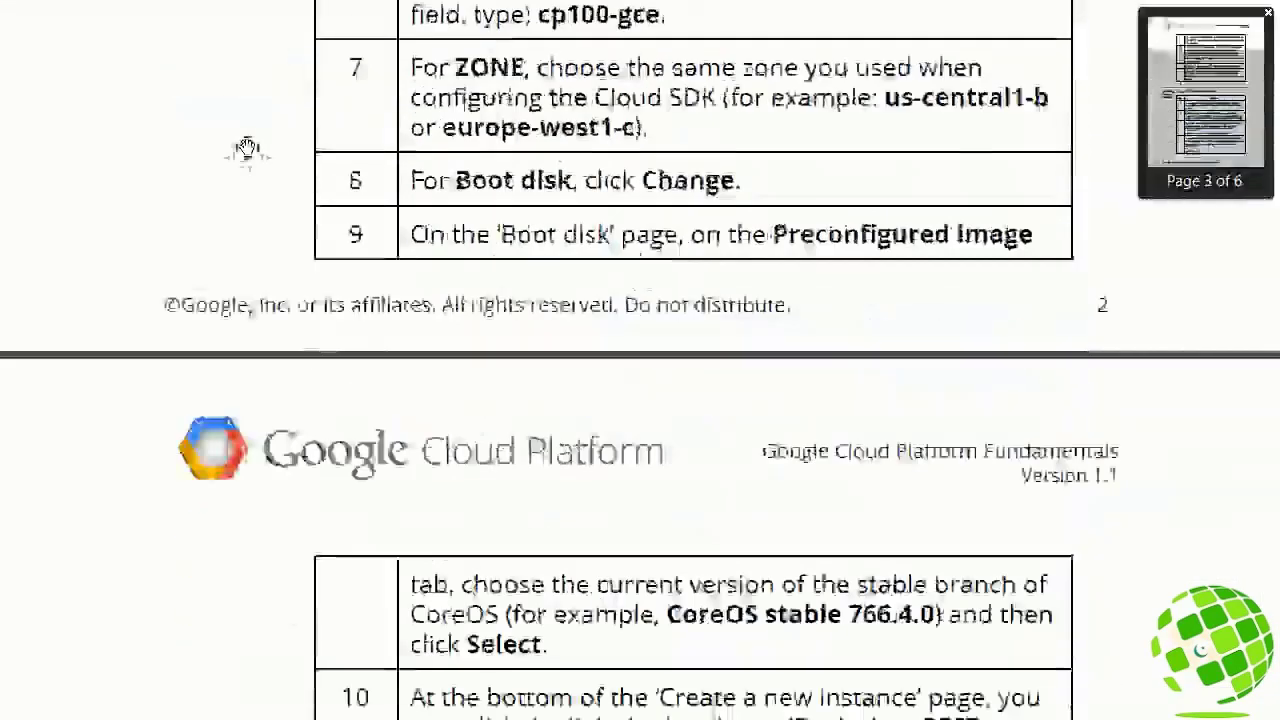
scroll(247, 148, "down", 8)
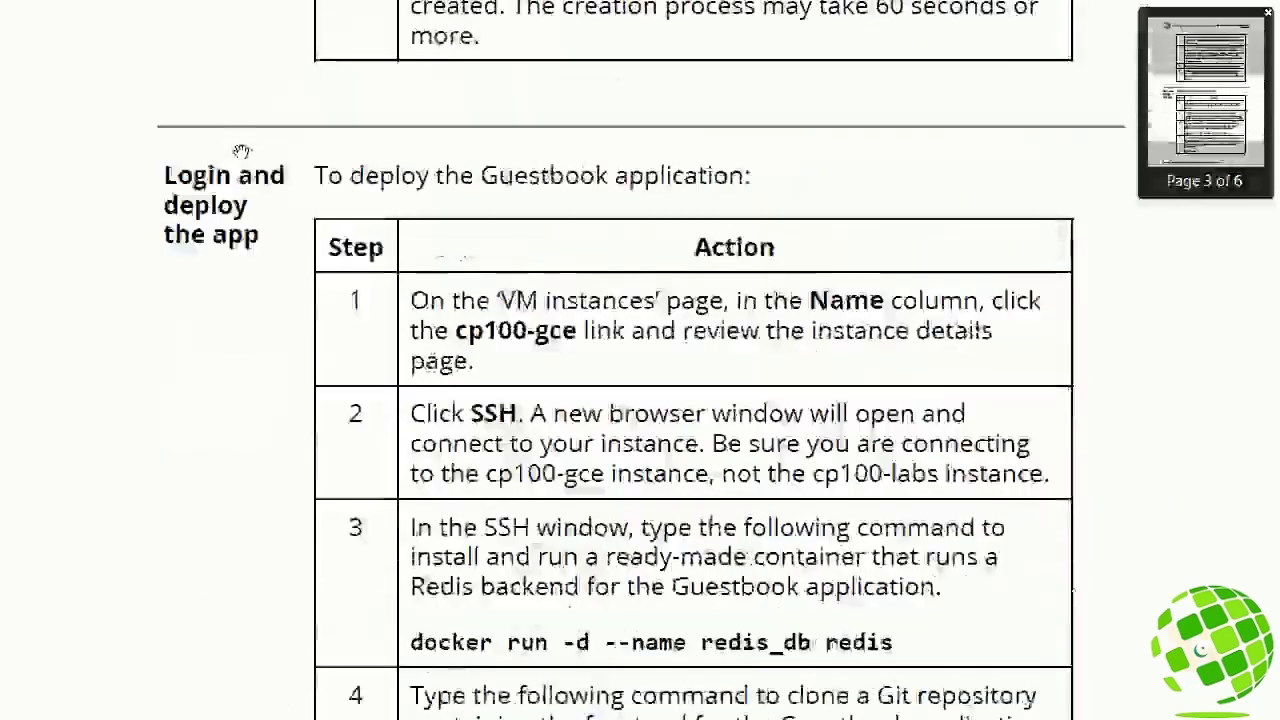
scroll(251, 246, "down", 2)
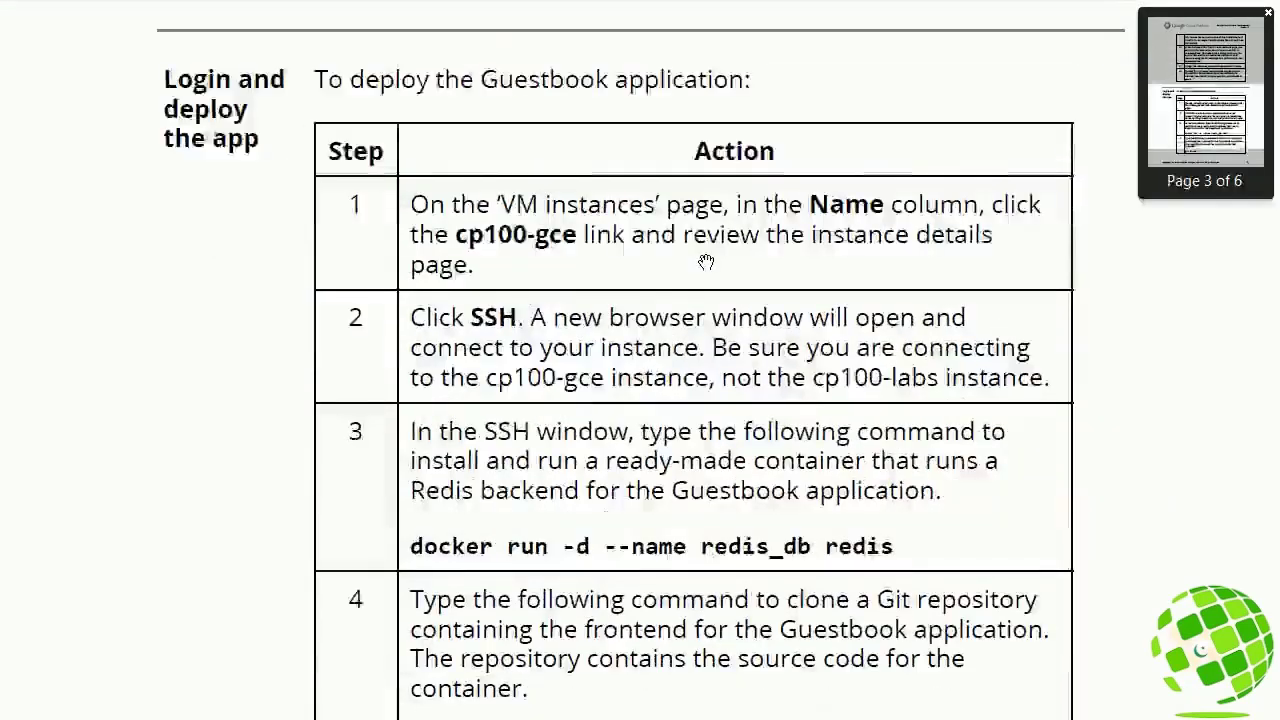
scroll(650, 235, "down", 1)
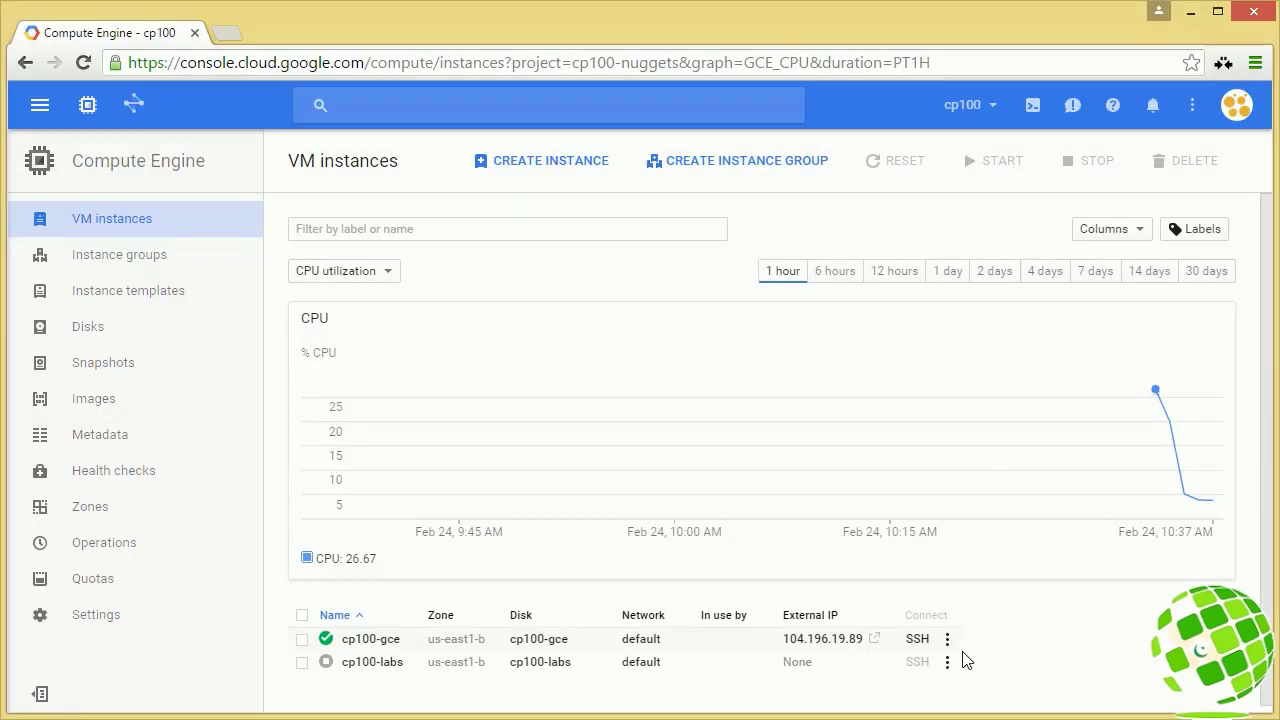
Open an SSH session to the cp100-gce instance in its own browser window and place that window fully in view
left_click(947, 638)
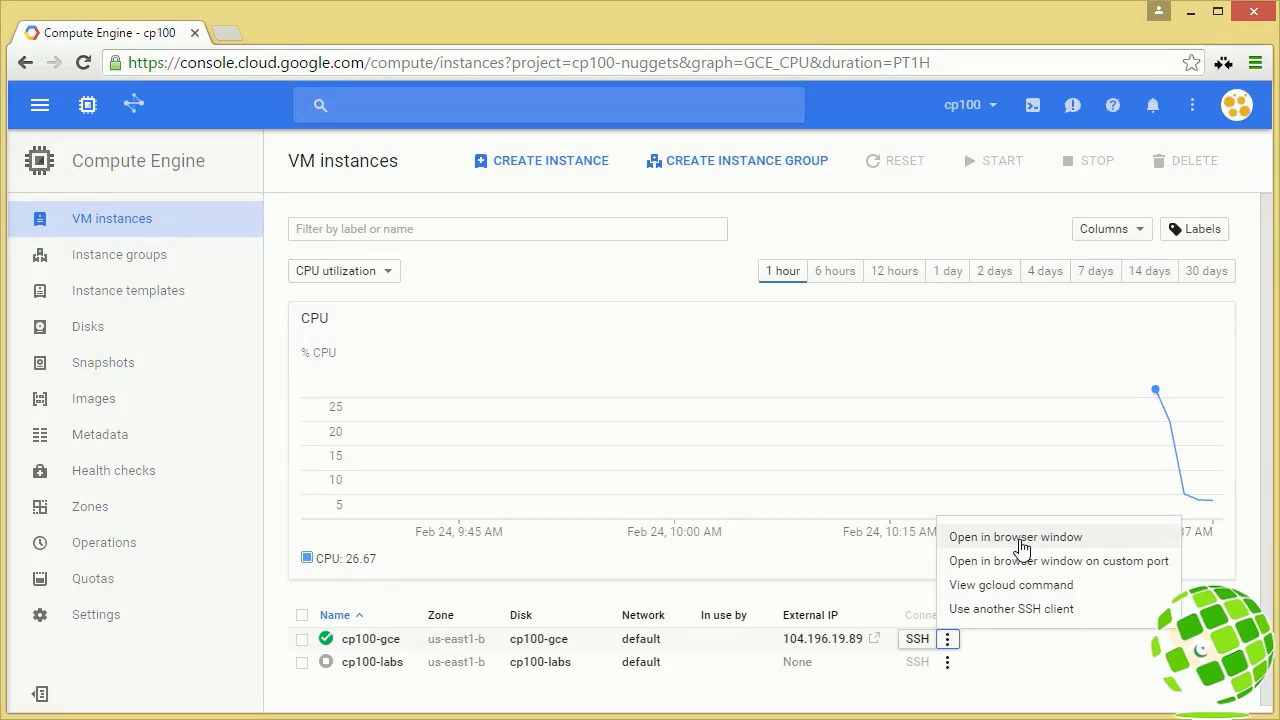
left_click(1019, 681)
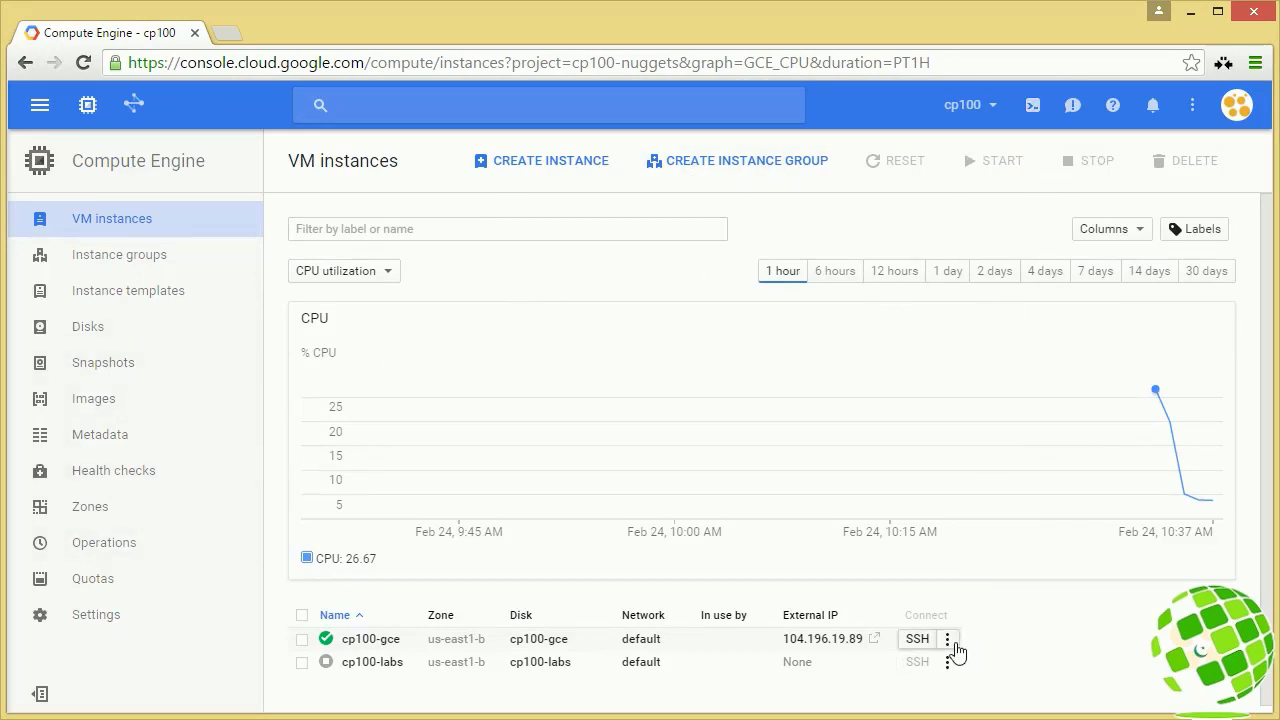
left_click(950, 643)
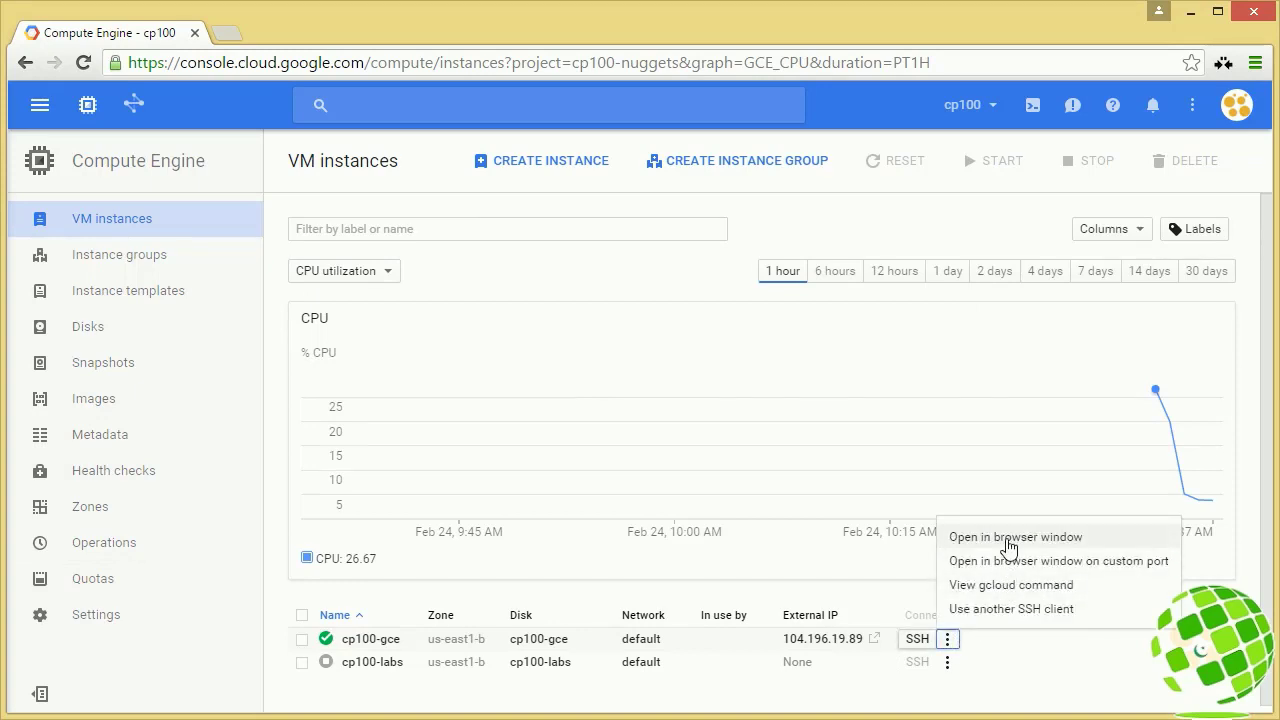
left_click(1008, 539)
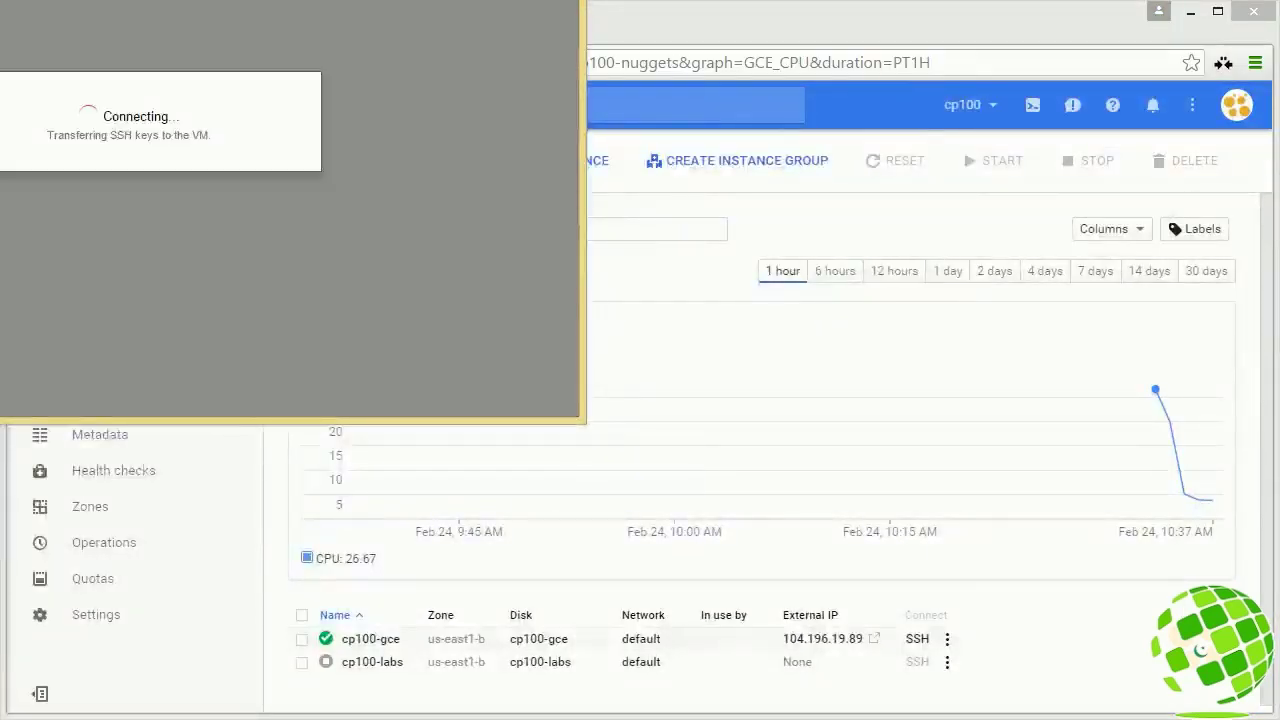
left_click_drag(740, 12, 974, 64)
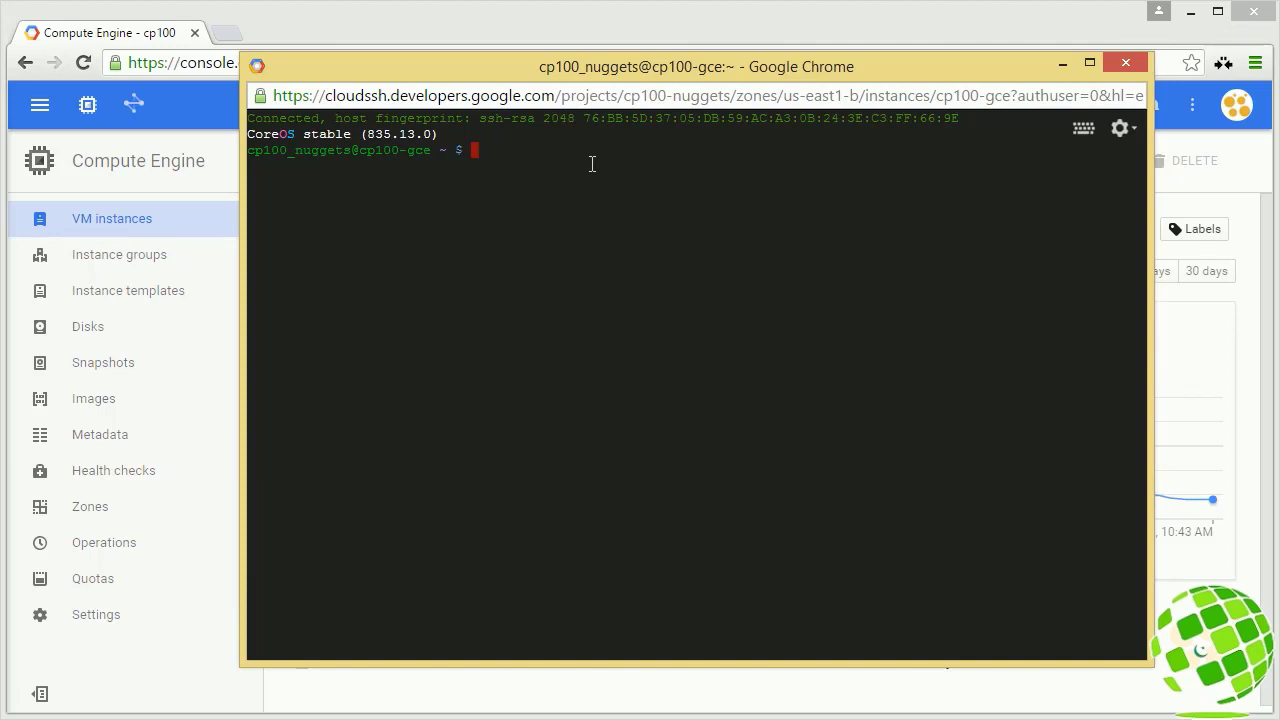
Start a detached Docker container named redis_db from the redis image and list the running containers
type("docker run -d --name redis_")
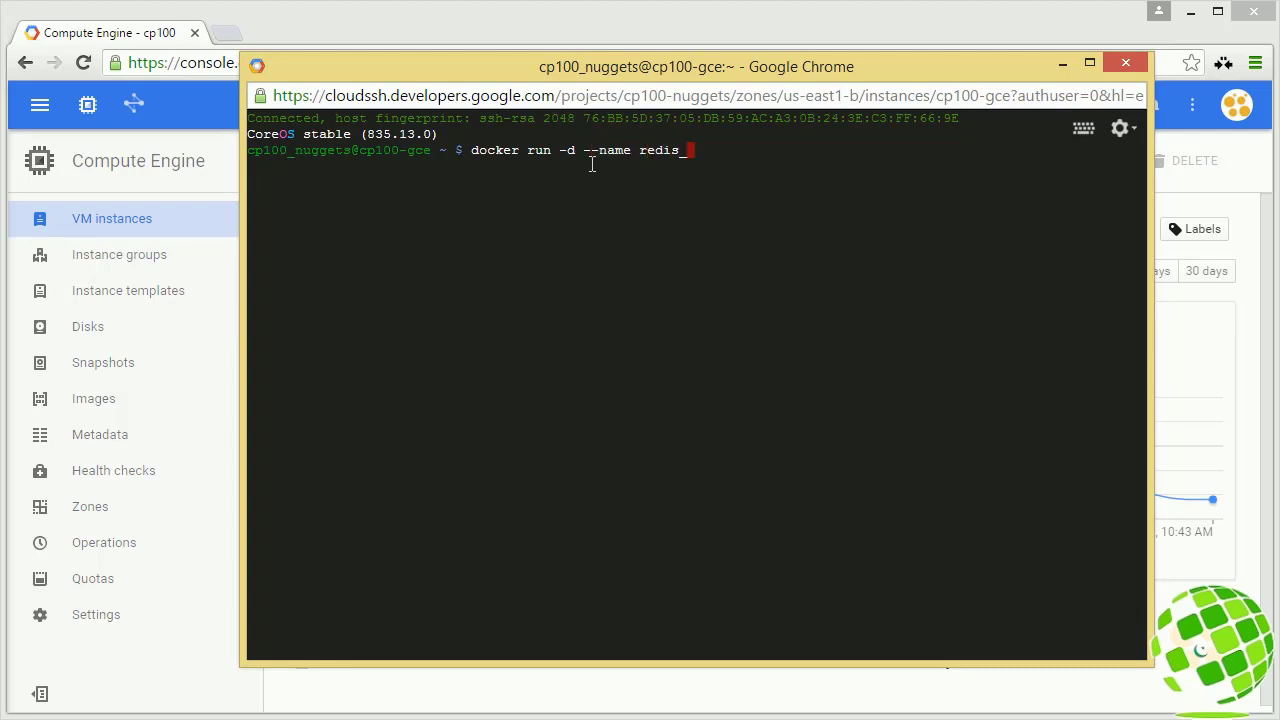
type("db redis")
key("Return")
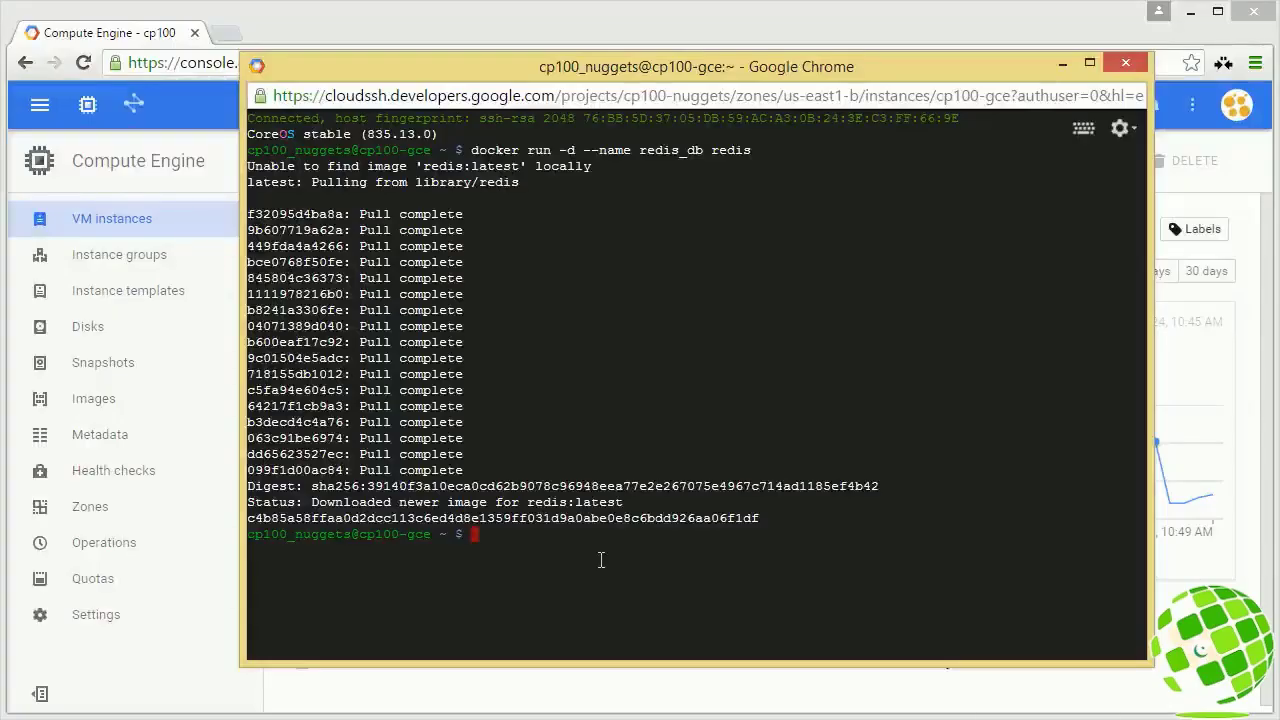
type("docker ")
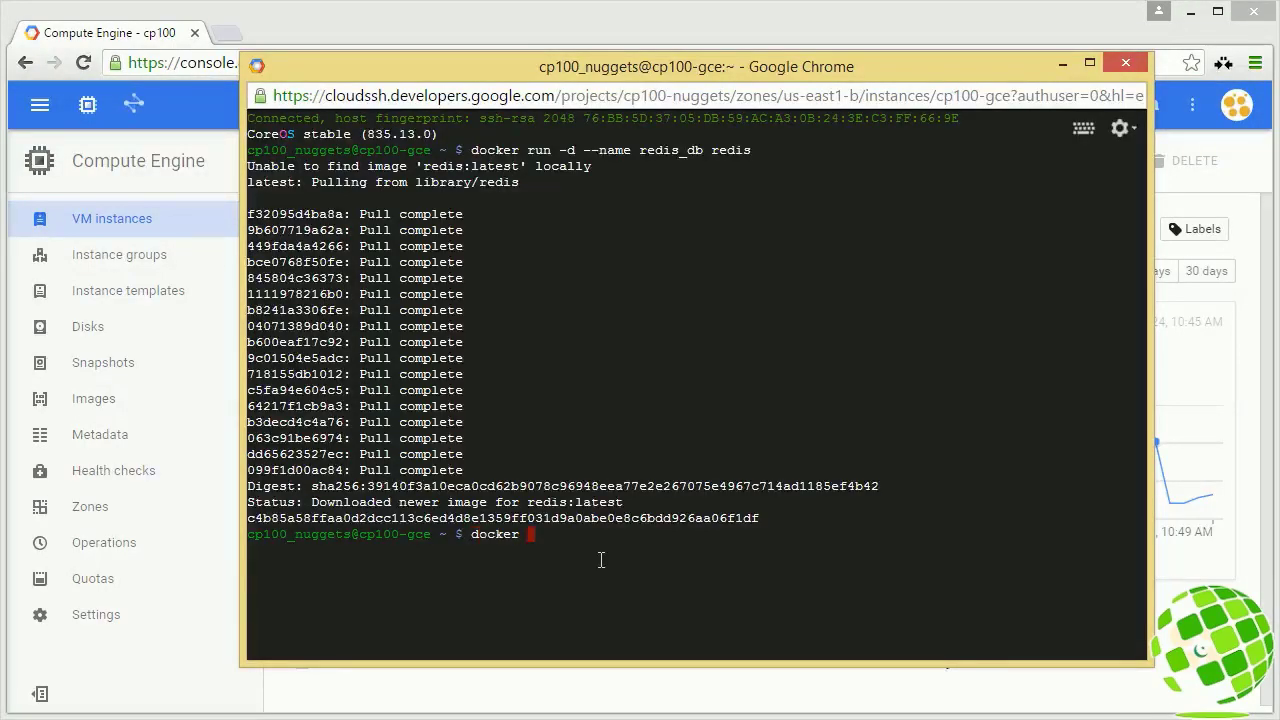
type("ps")
key("Return")
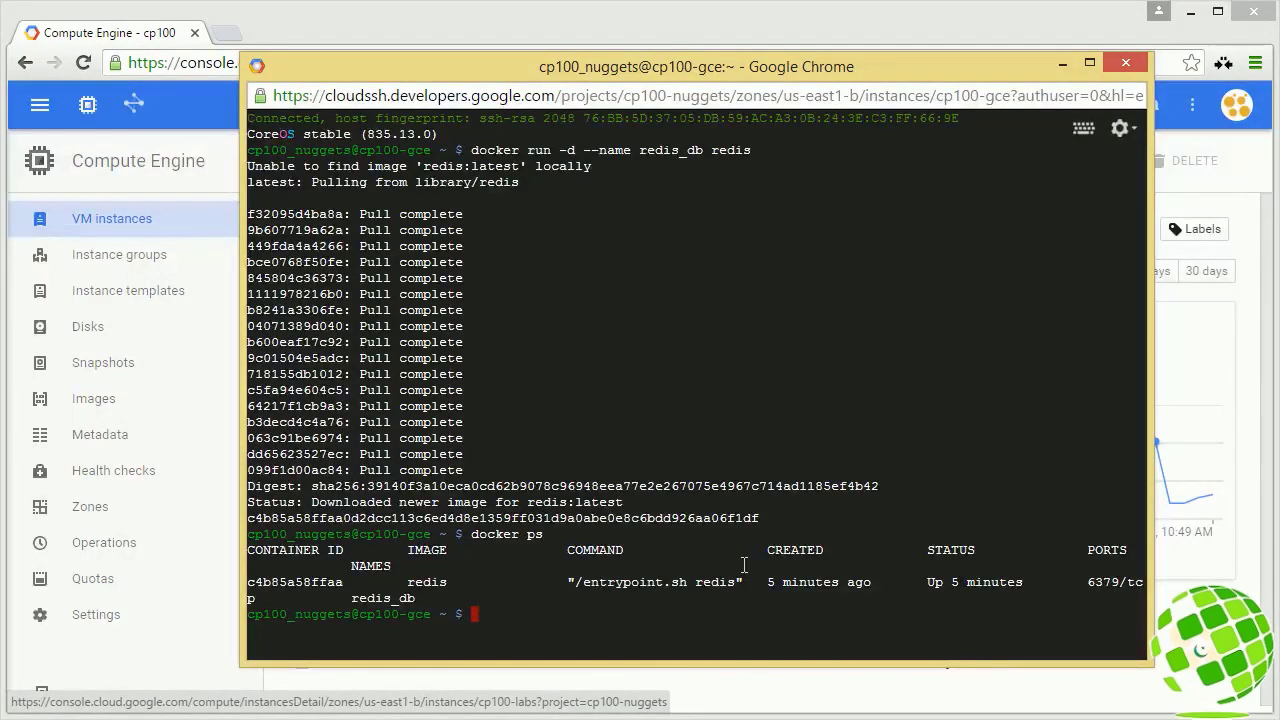
type("git clone https://github.com/GoogleCloudPlatformTraining/cp100-compute-engine-python.git")
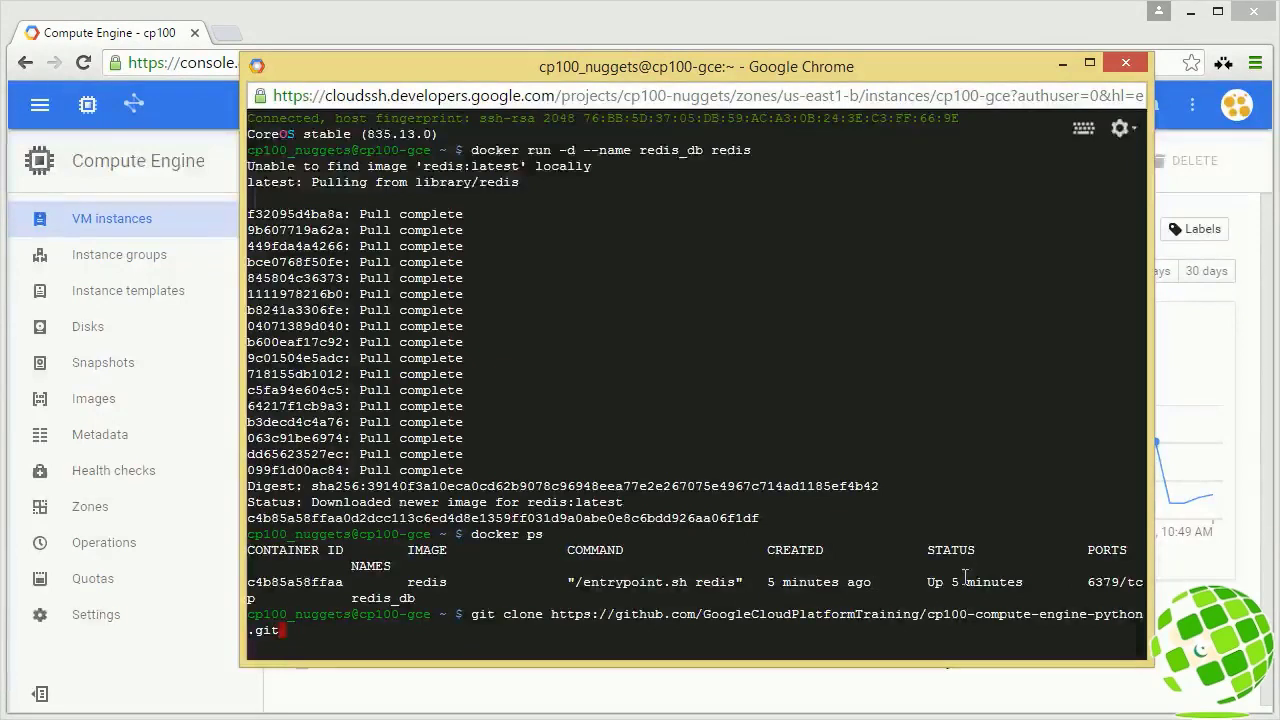
key("Return")
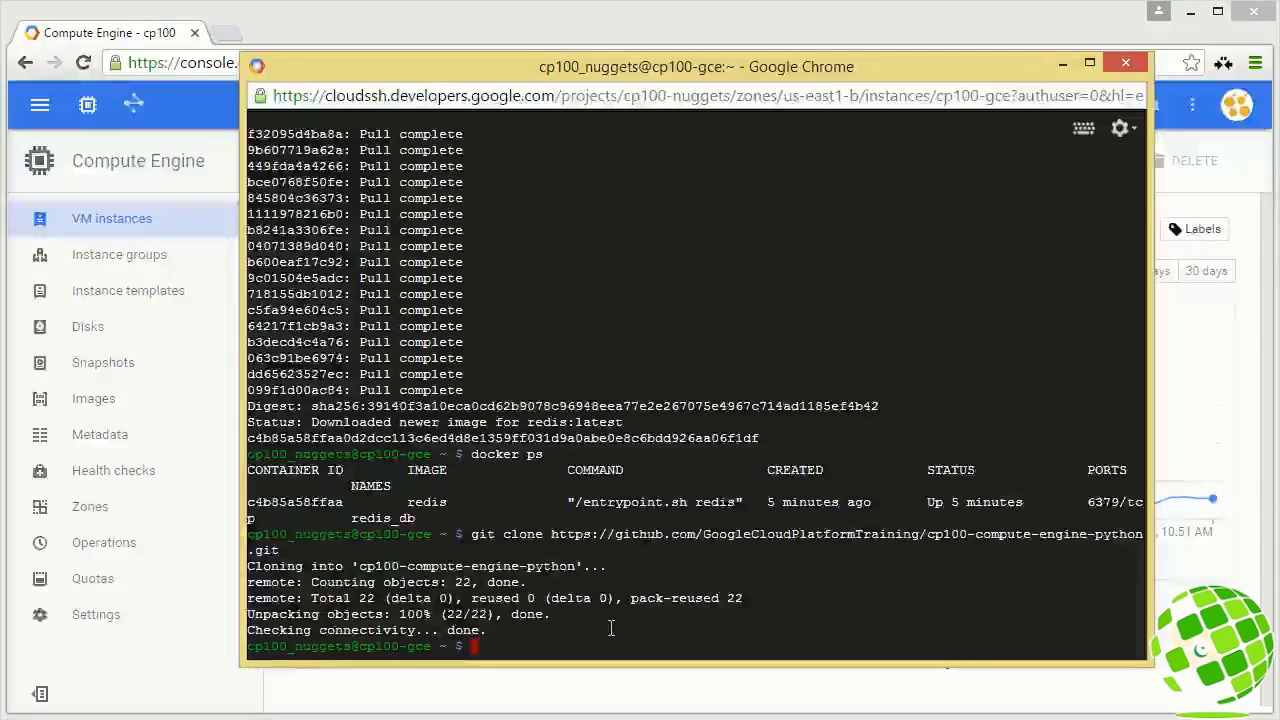
type("ls")
key("Return")
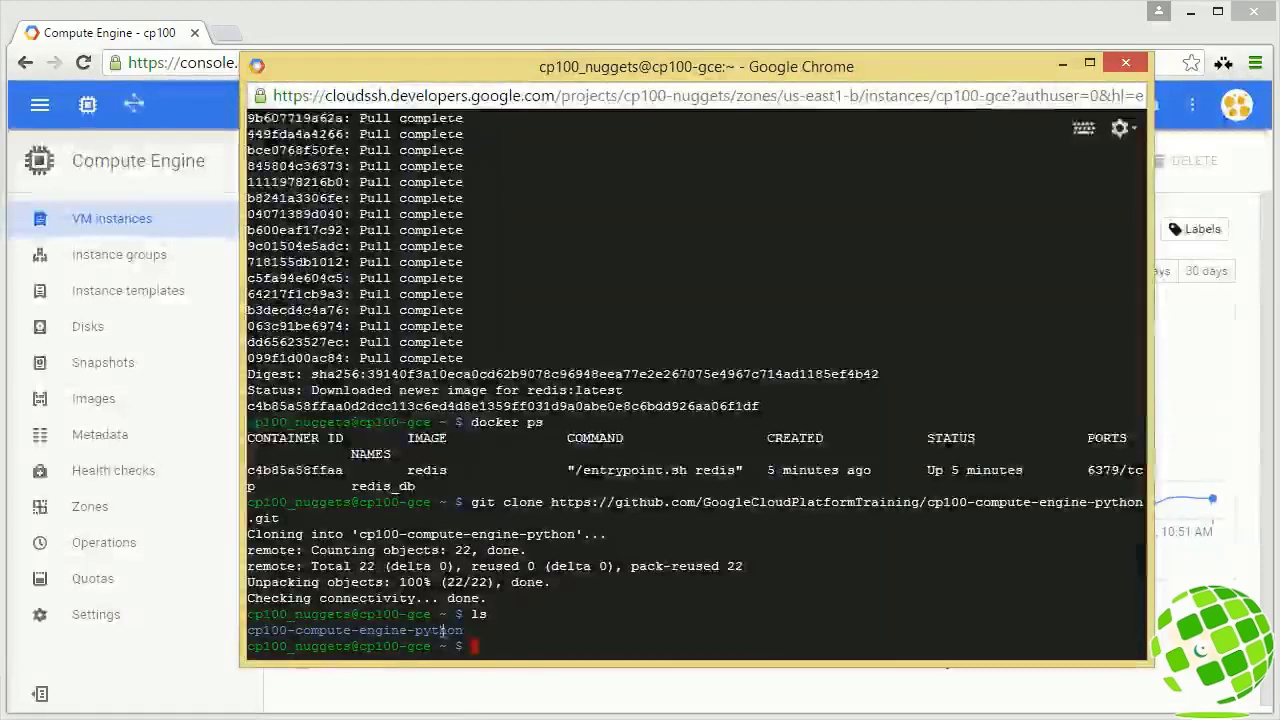
type("cd cp100-compute-engine-python")
key("Return")
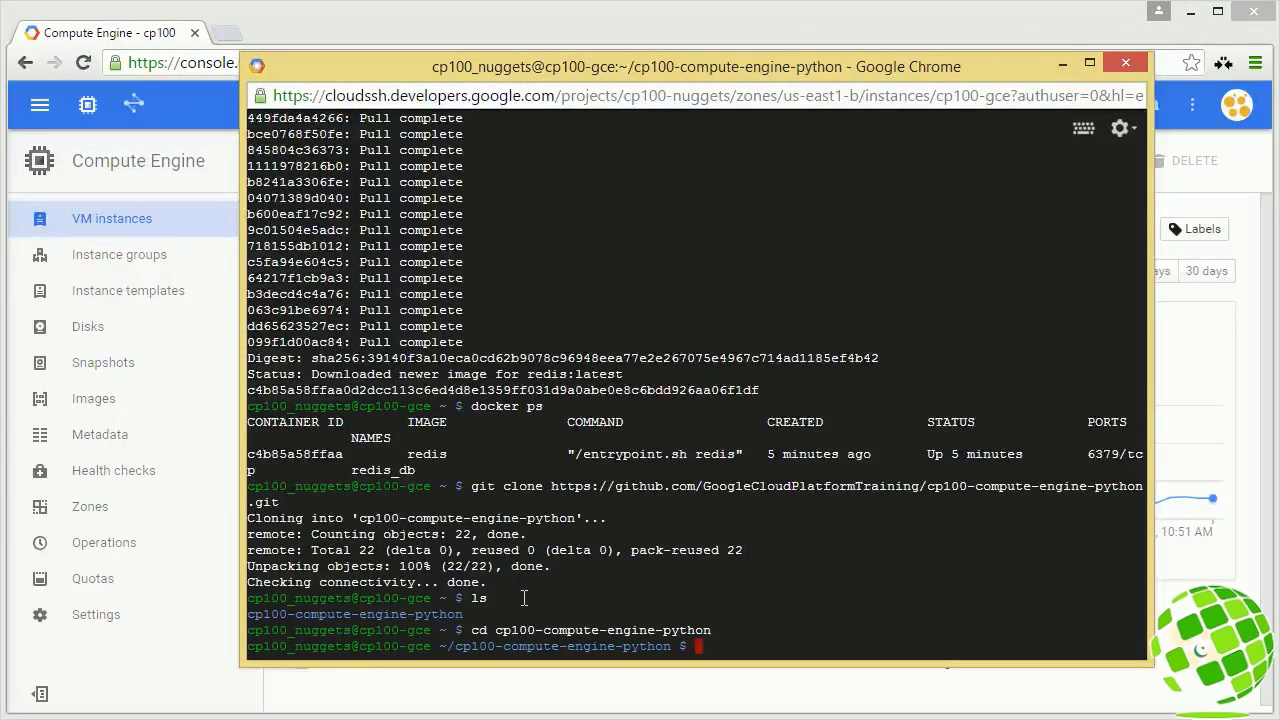
Build a Docker image tagged cp100/python-redis from the current directory
type("docker build -t")
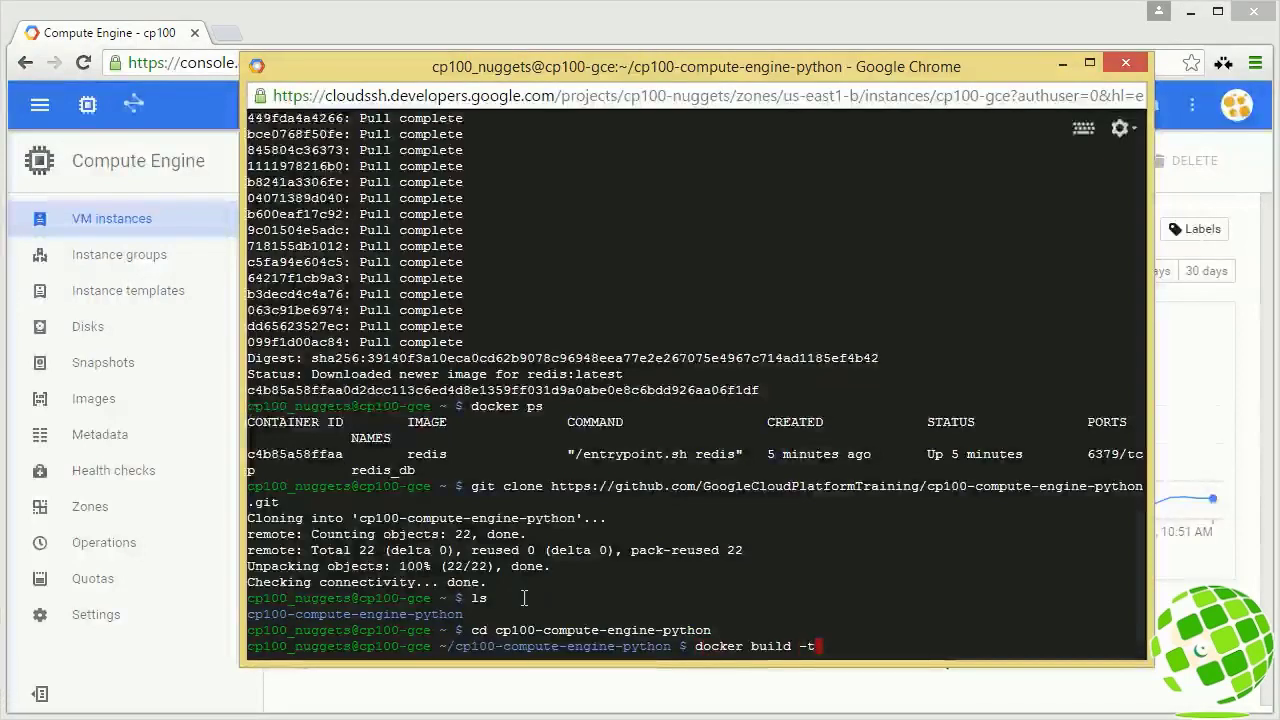
type(" cp1")
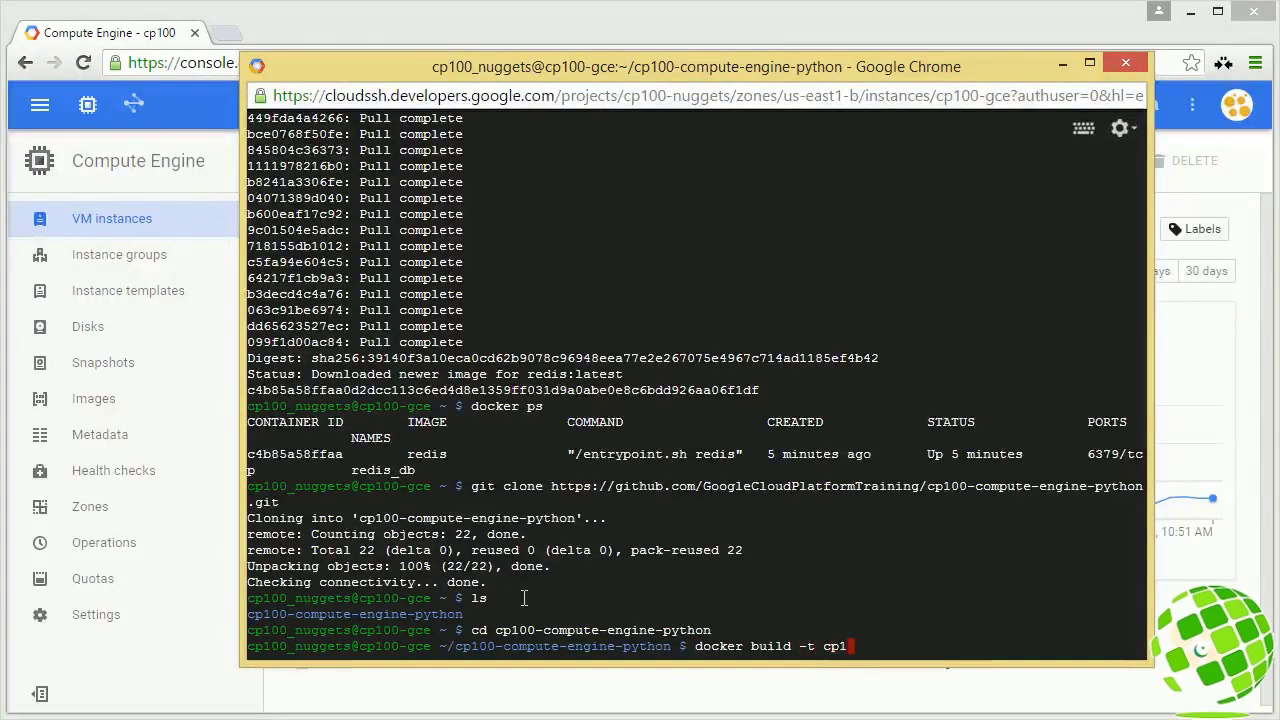
type("00/python")
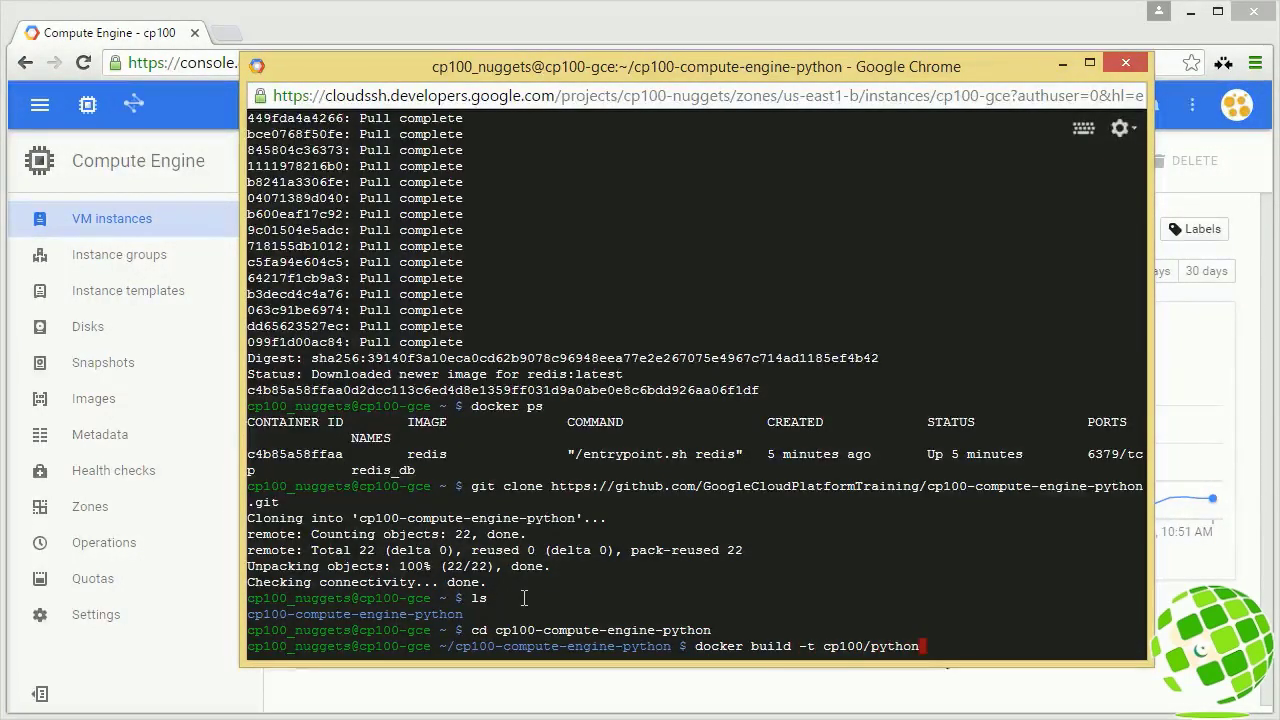
type("-redis")
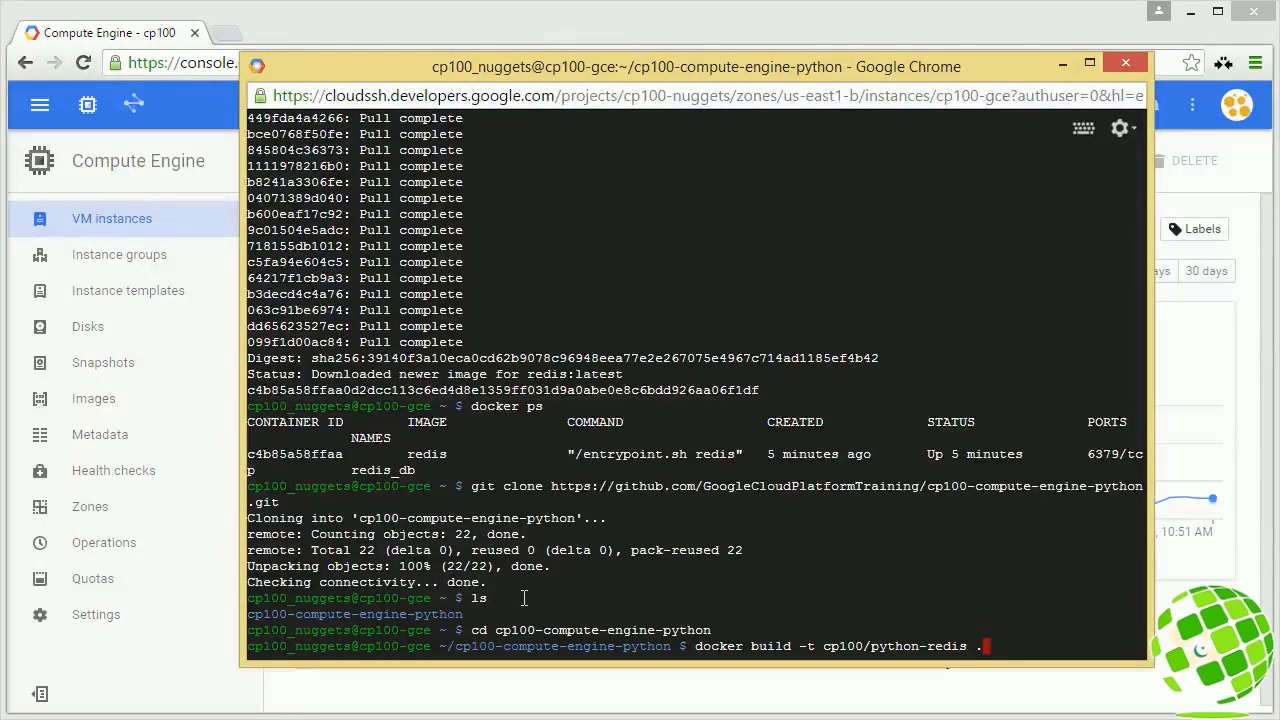
type(" .")
key("Return")
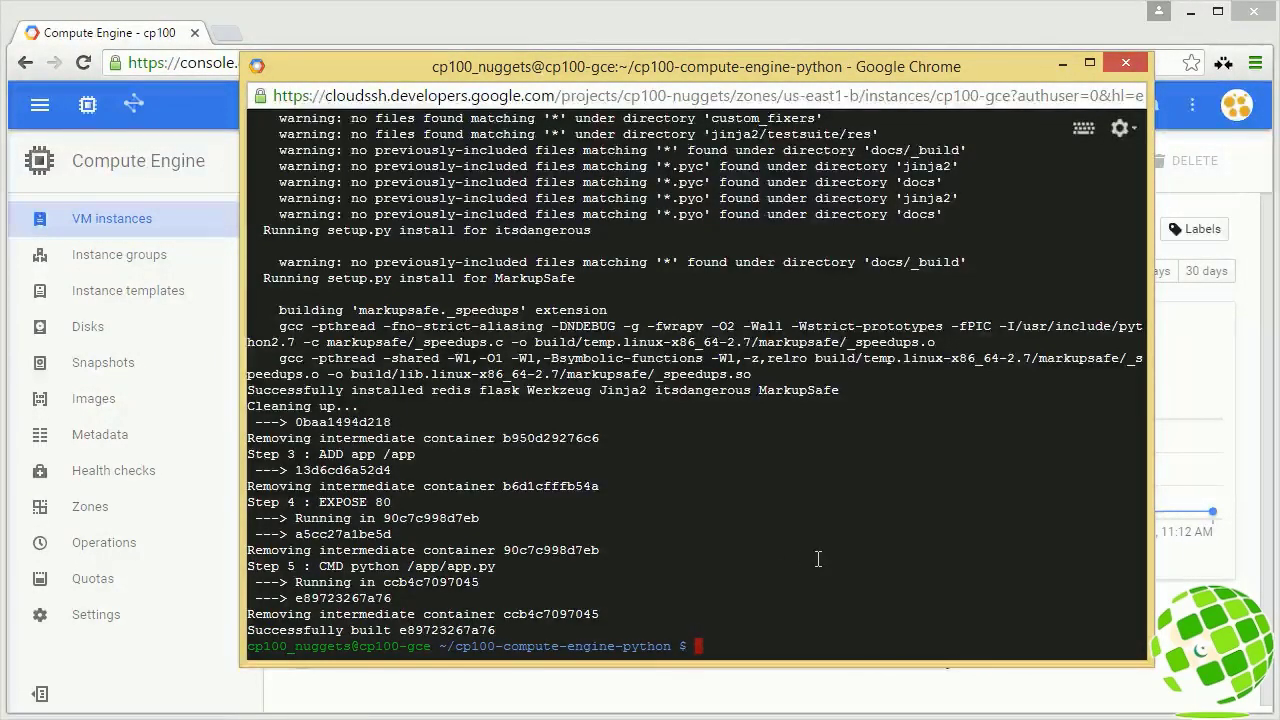
Run the cp100/python-redis container with port mapping 80:80 and a link to redis_db as db
type("docker run -p 80:80 --link redis_db:db cp100/python-redis")
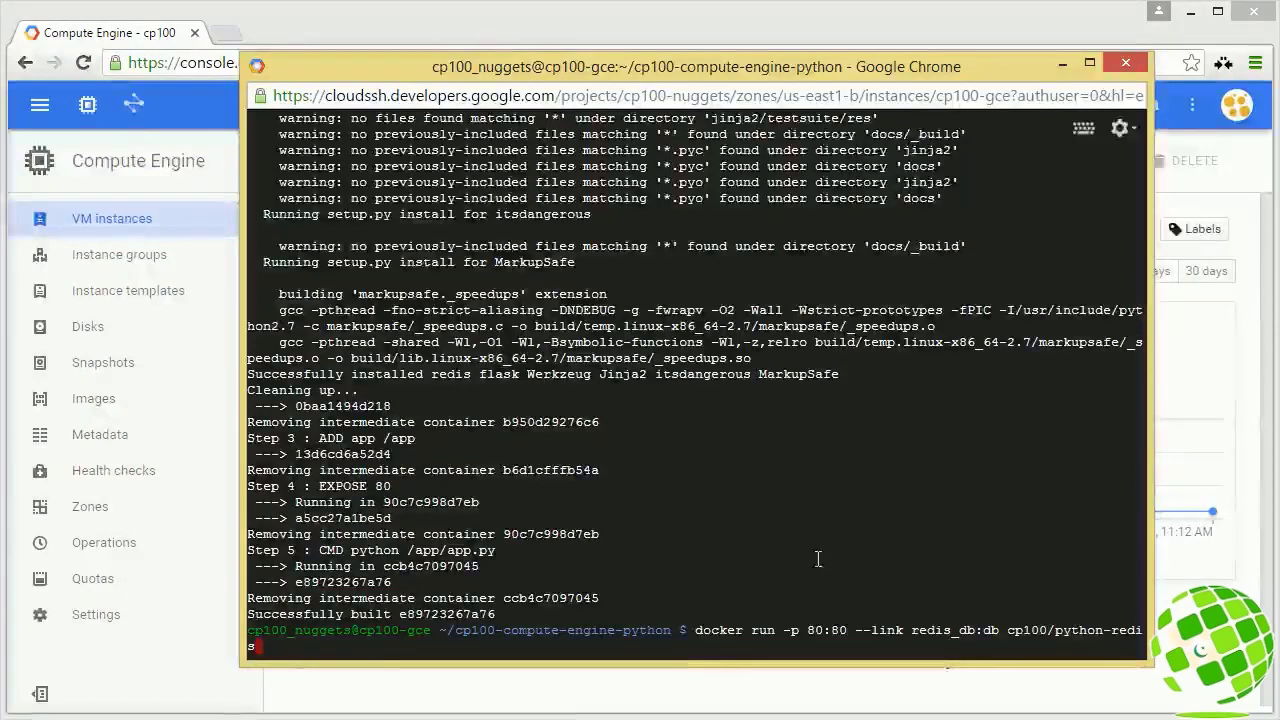
left_click_drag(699, 630, 772, 630)
left_click_drag(1007, 630, 1142, 630)
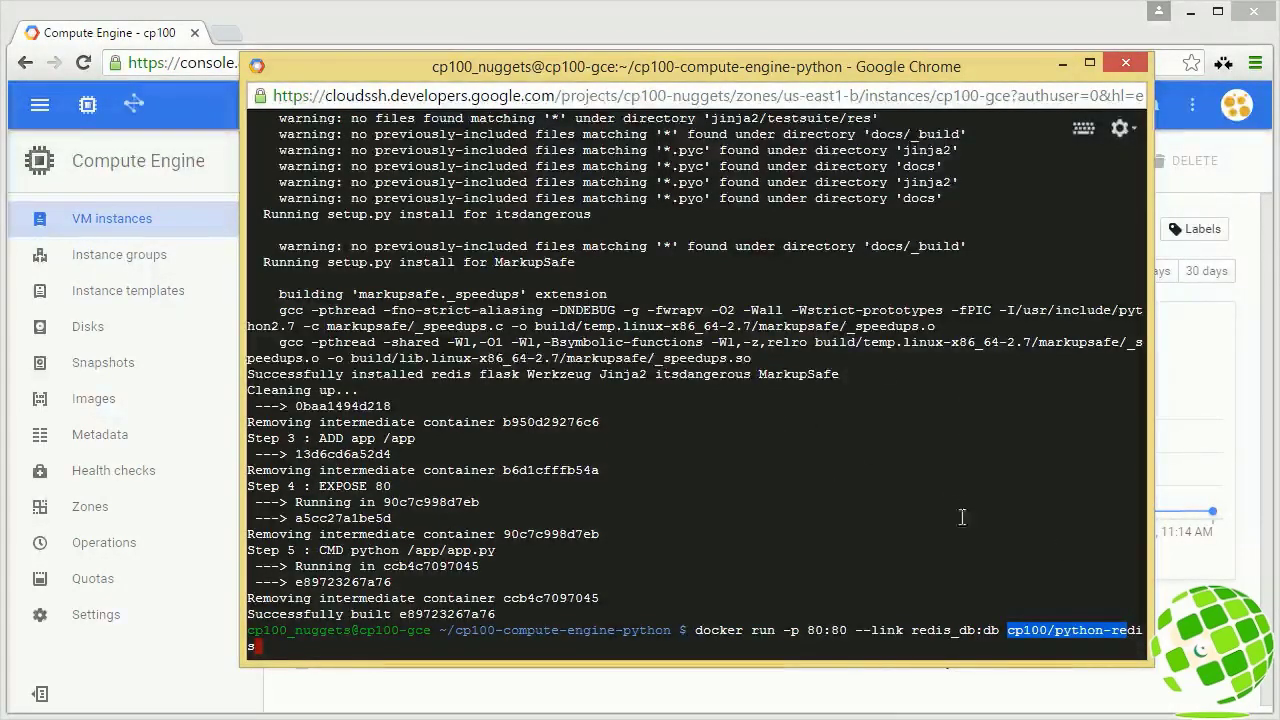
left_click_drag(784, 630, 971, 624)
left_click(865, 633)
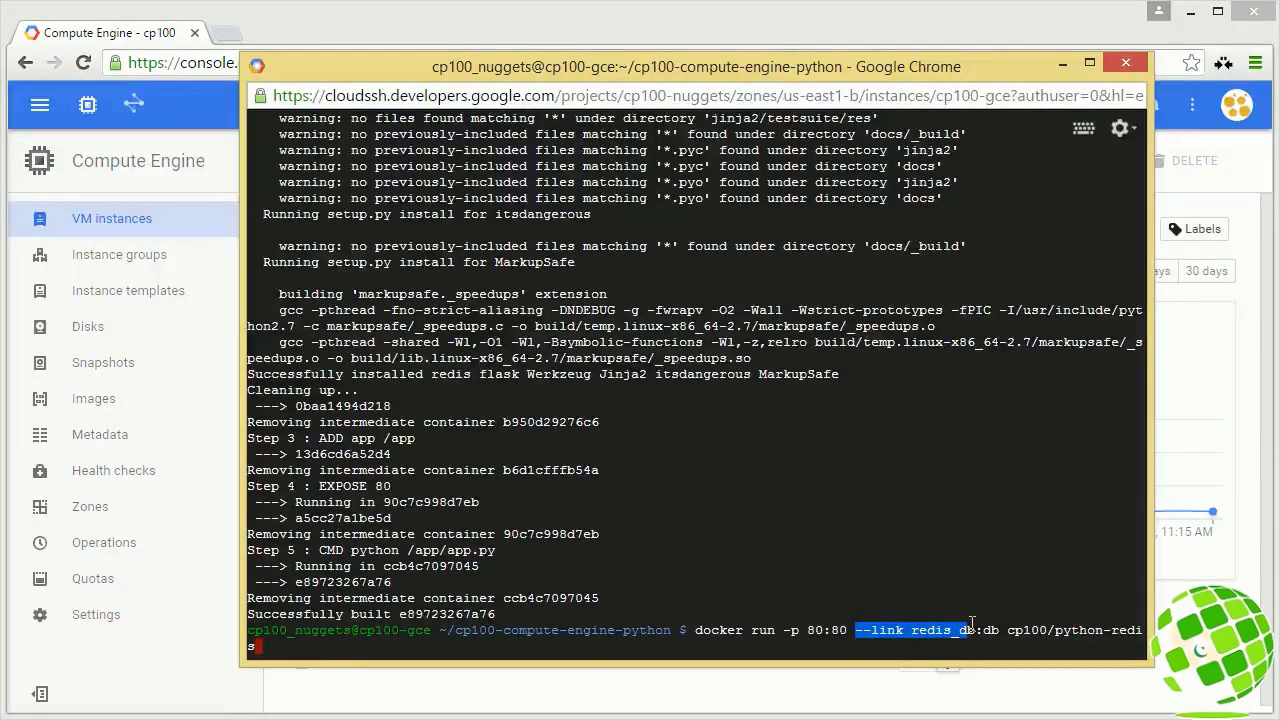
left_click(973, 614)
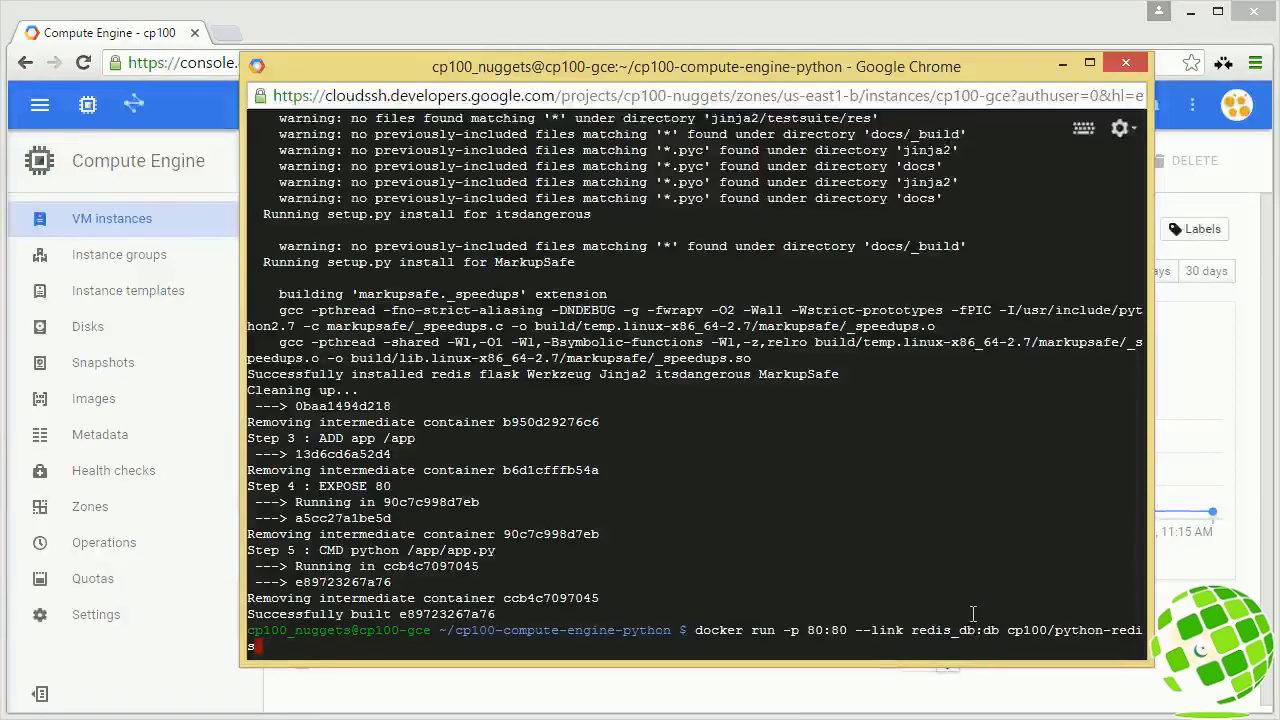
key("Return")
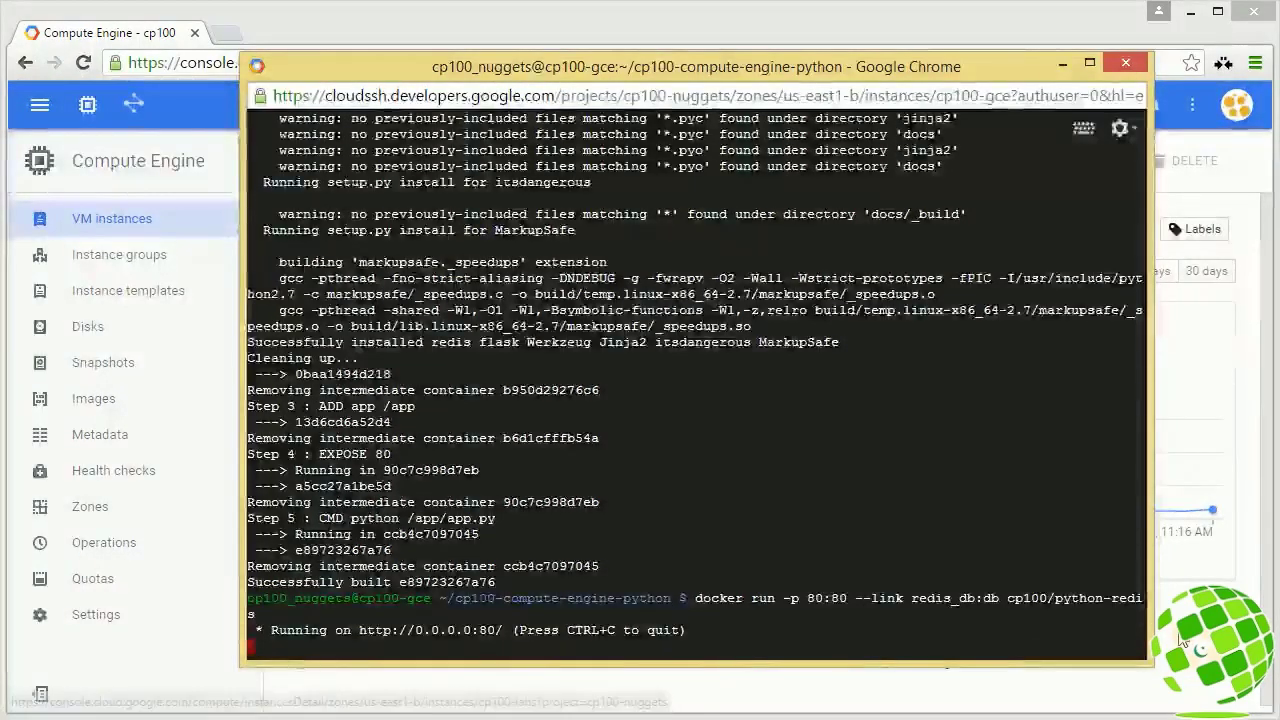
Try the Guestbook site at the cp100-gce instance's external IP and return to the VM instances list
left_click(1182, 640)
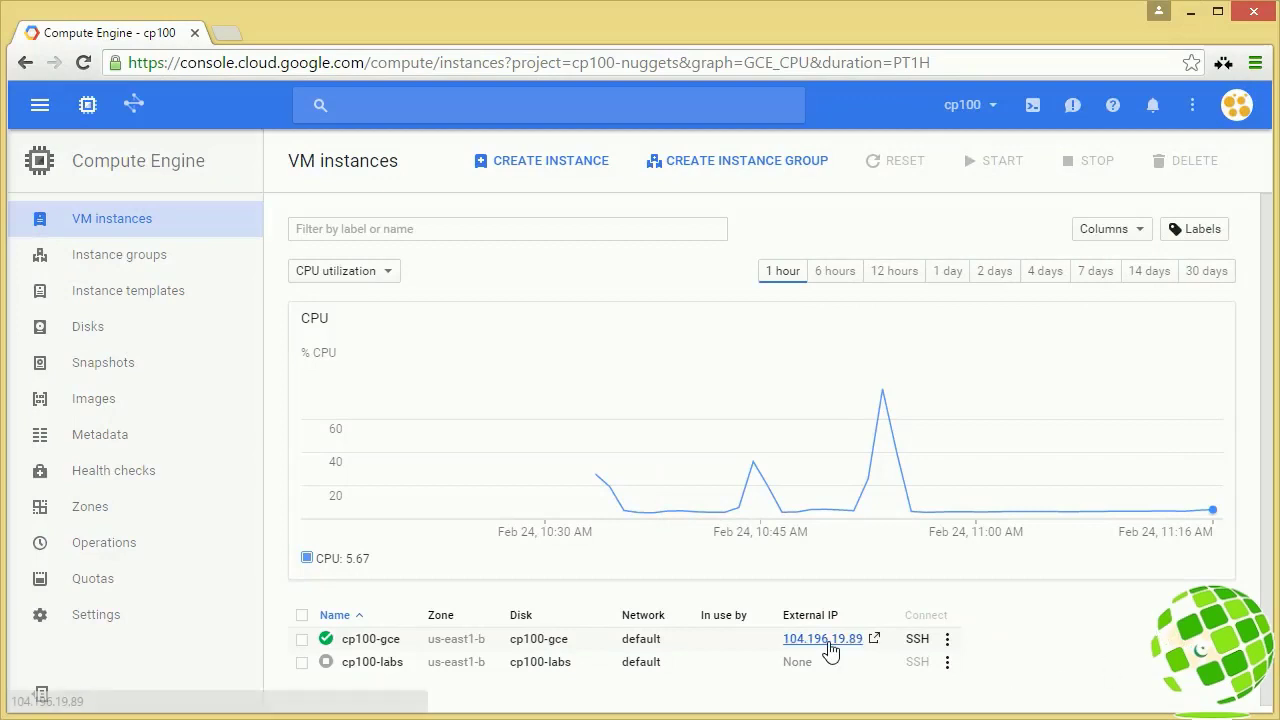
left_click(822, 639)
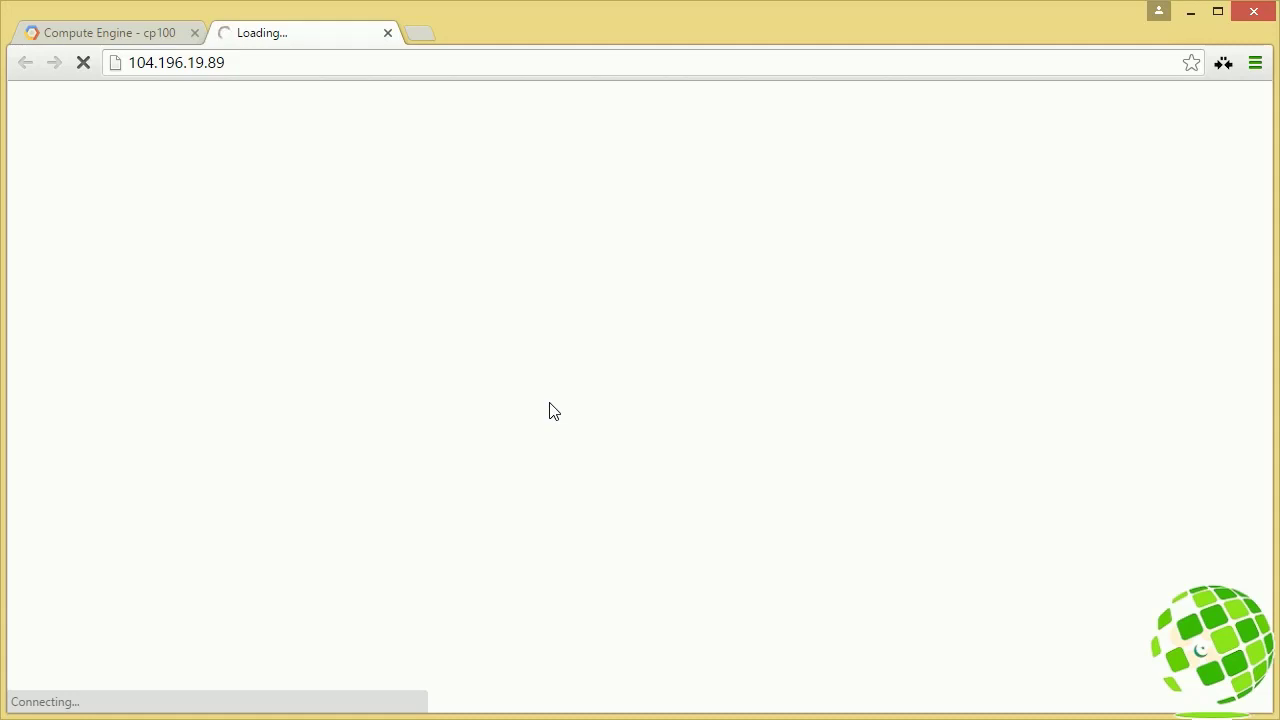
left_click(156, 36)
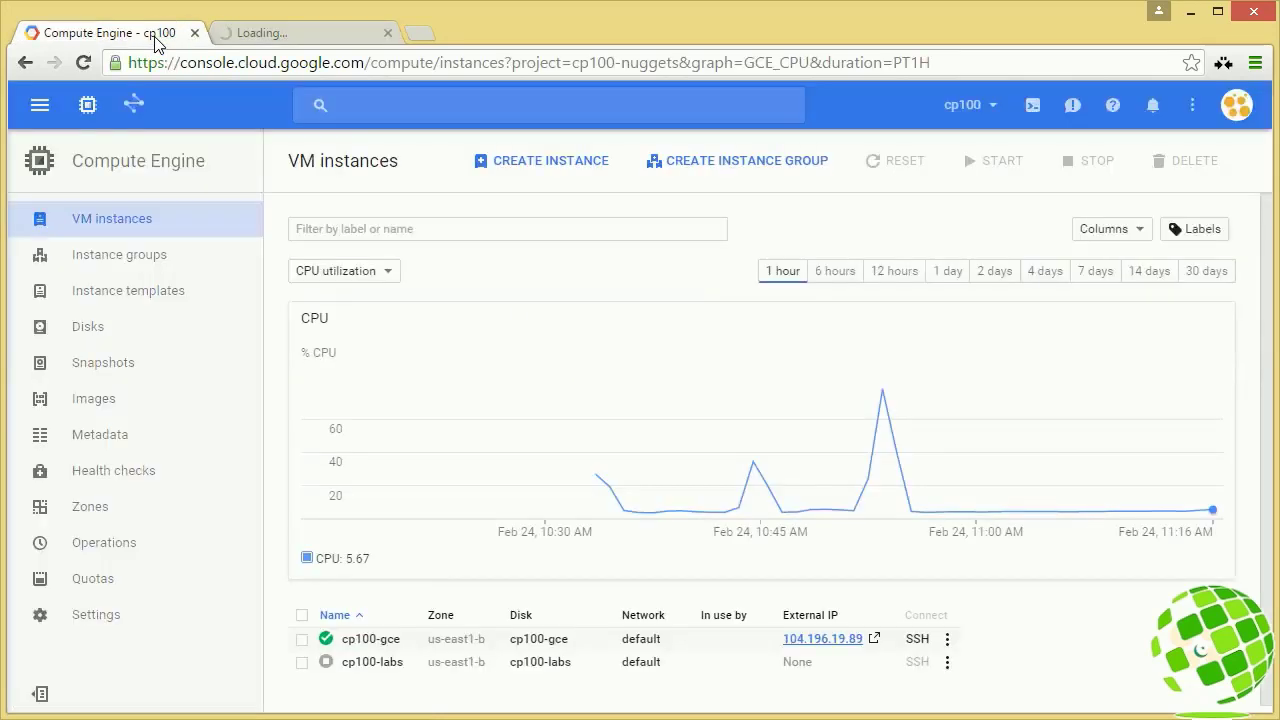
Edit the cp100-gce instance to allow HTTP traffic through its firewall and save the change
left_click(360, 639)
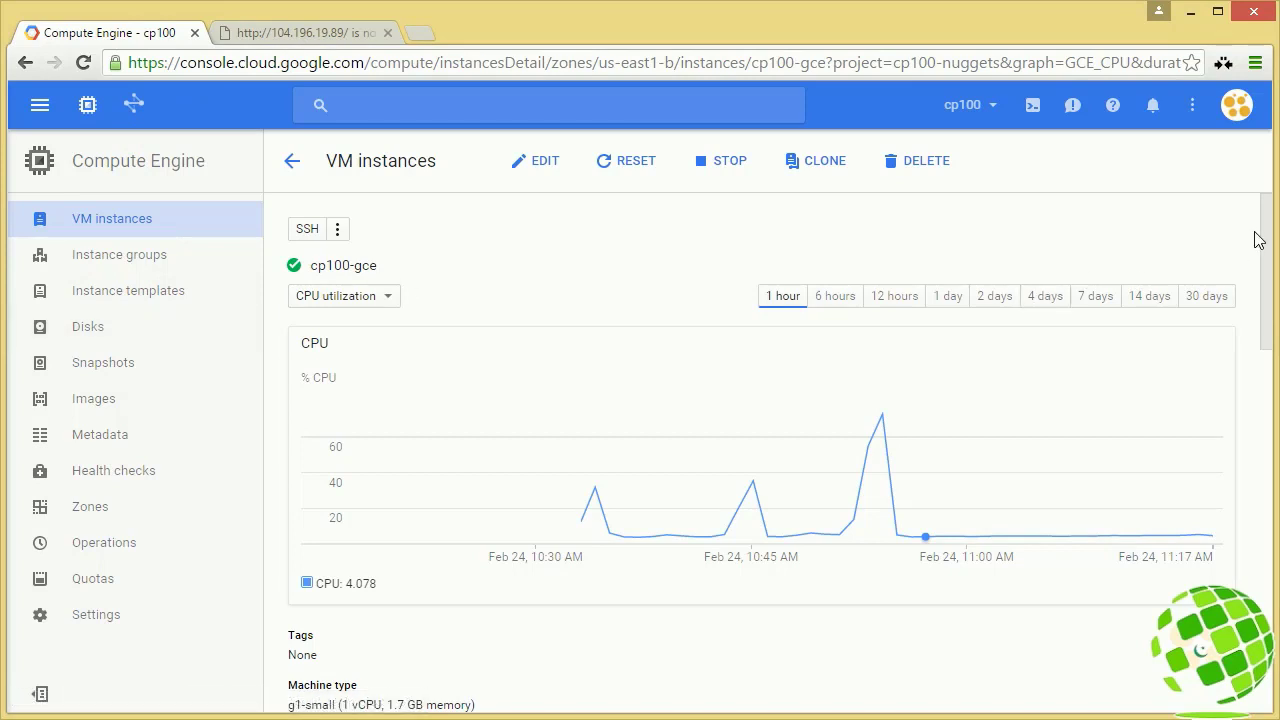
left_click_drag(1258, 240, 1244, 470)
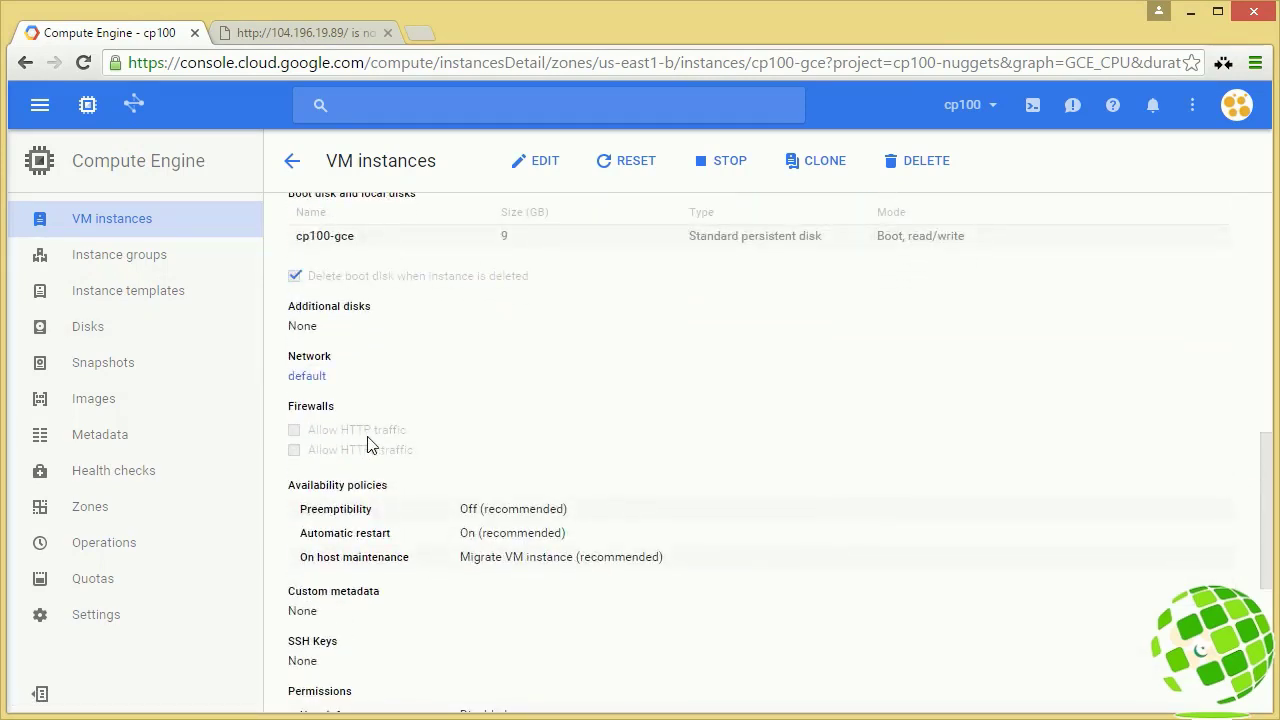
left_click(540, 165)
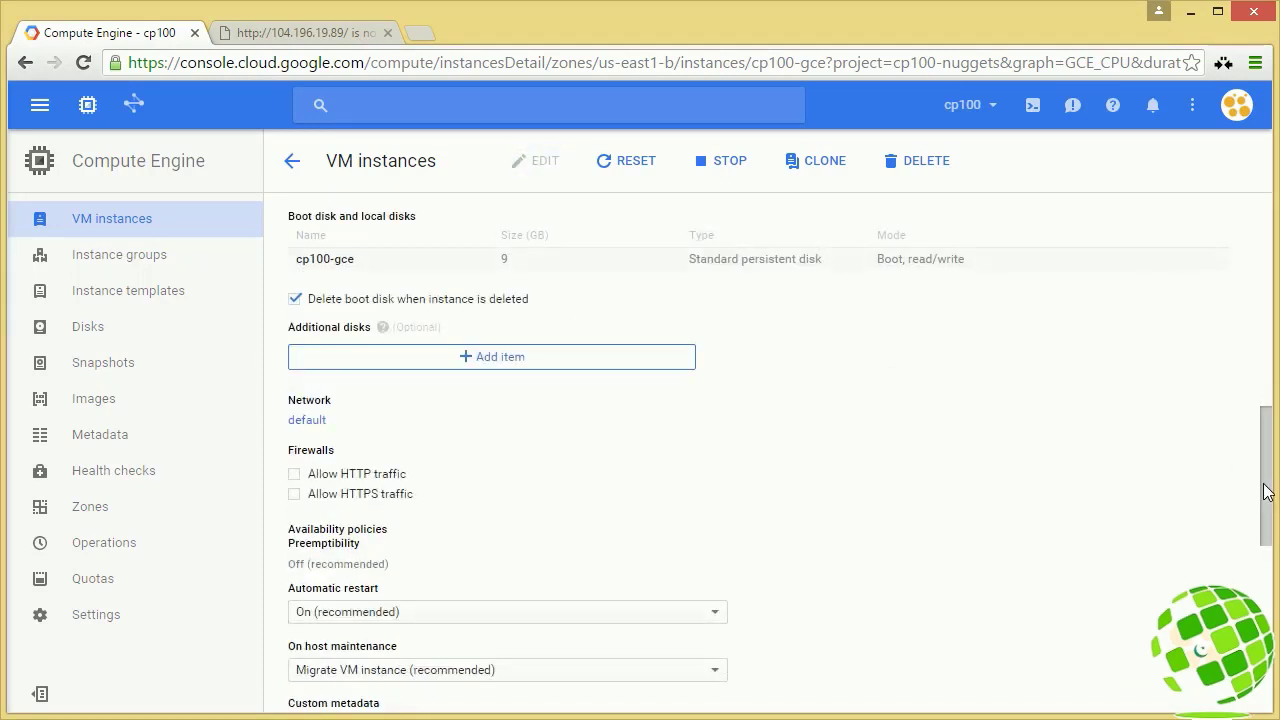
left_click(293, 476)
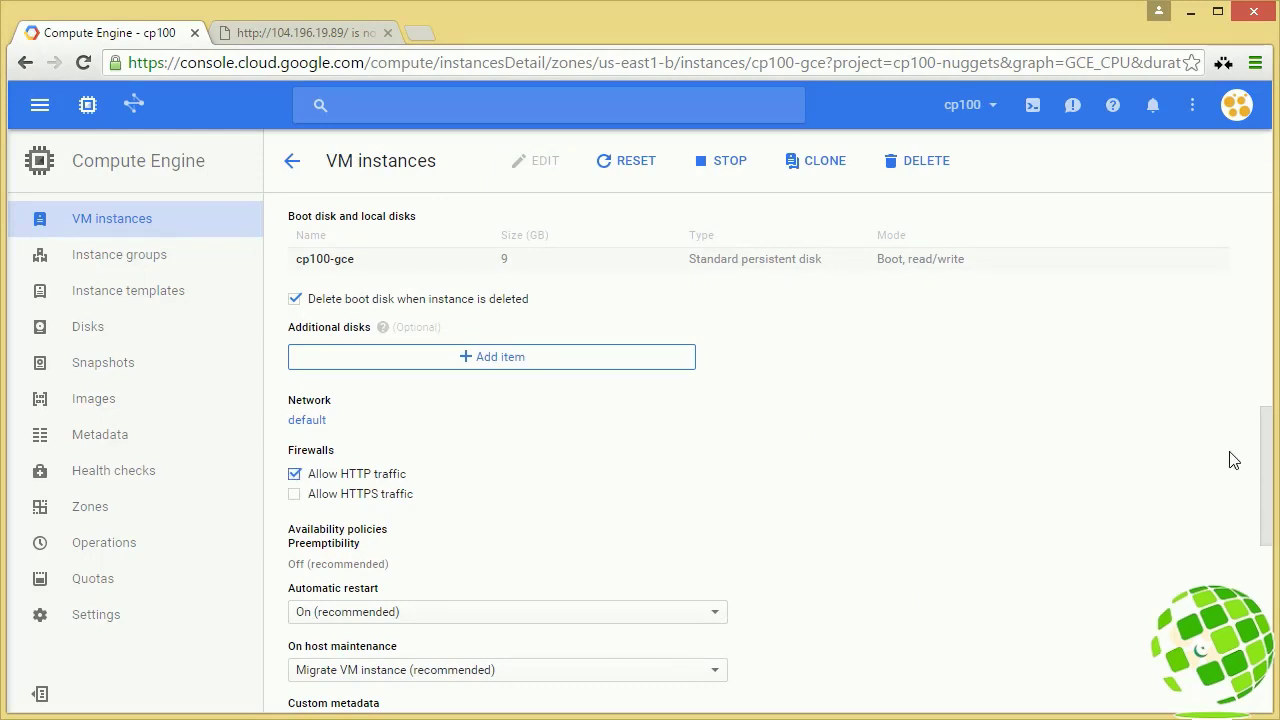
left_click_drag(1266, 440, 1266, 590)
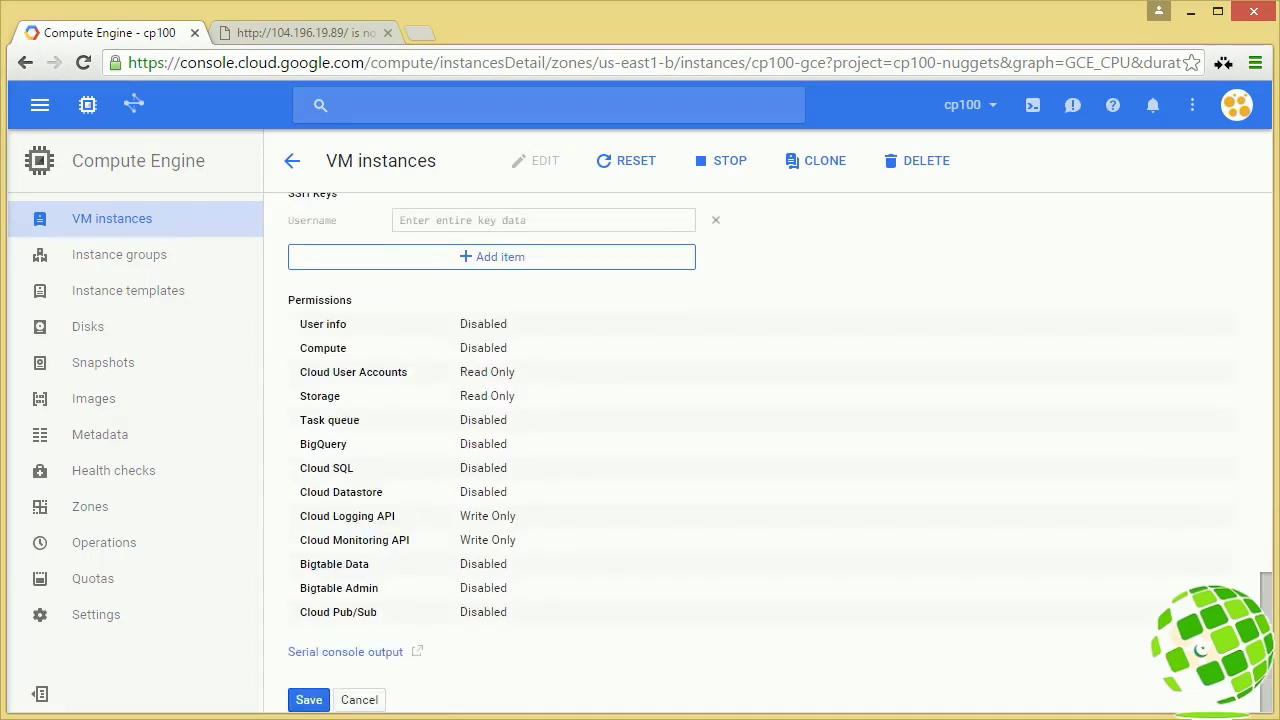
left_click(312, 699)
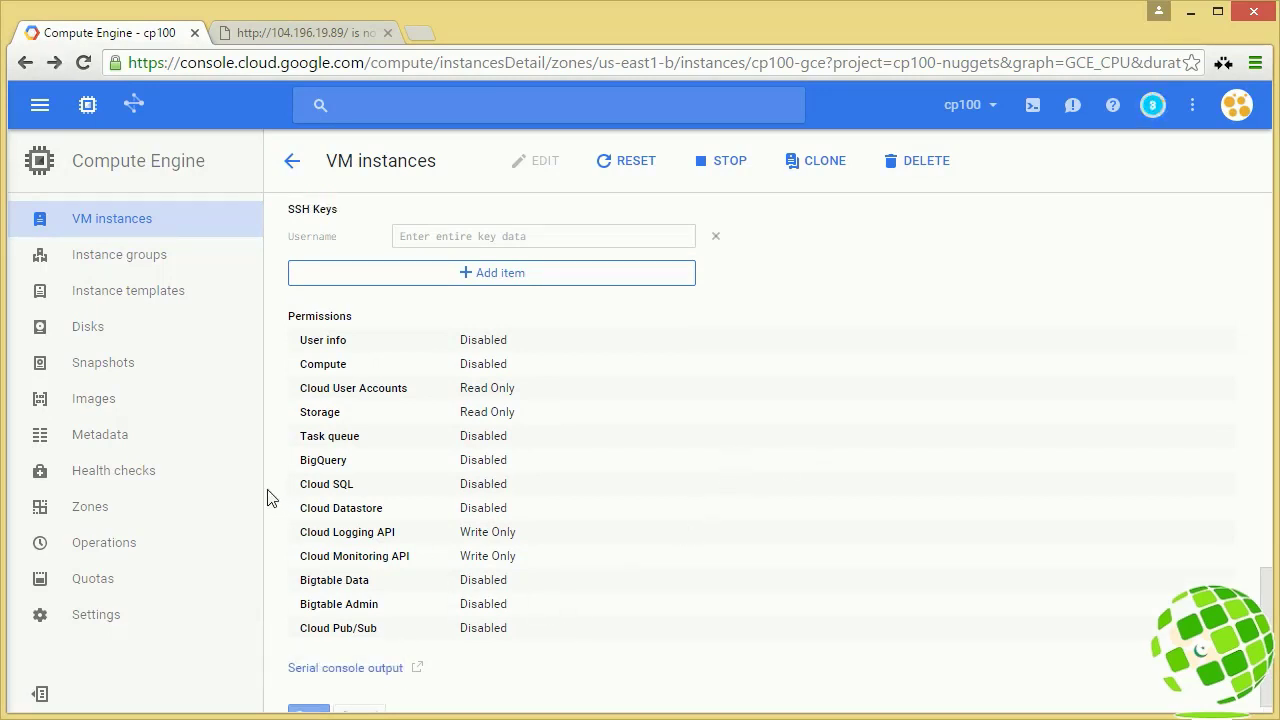
Examine the project's firewall rules, then the network tags in the cp100-gce instance's details
left_click(134, 106)
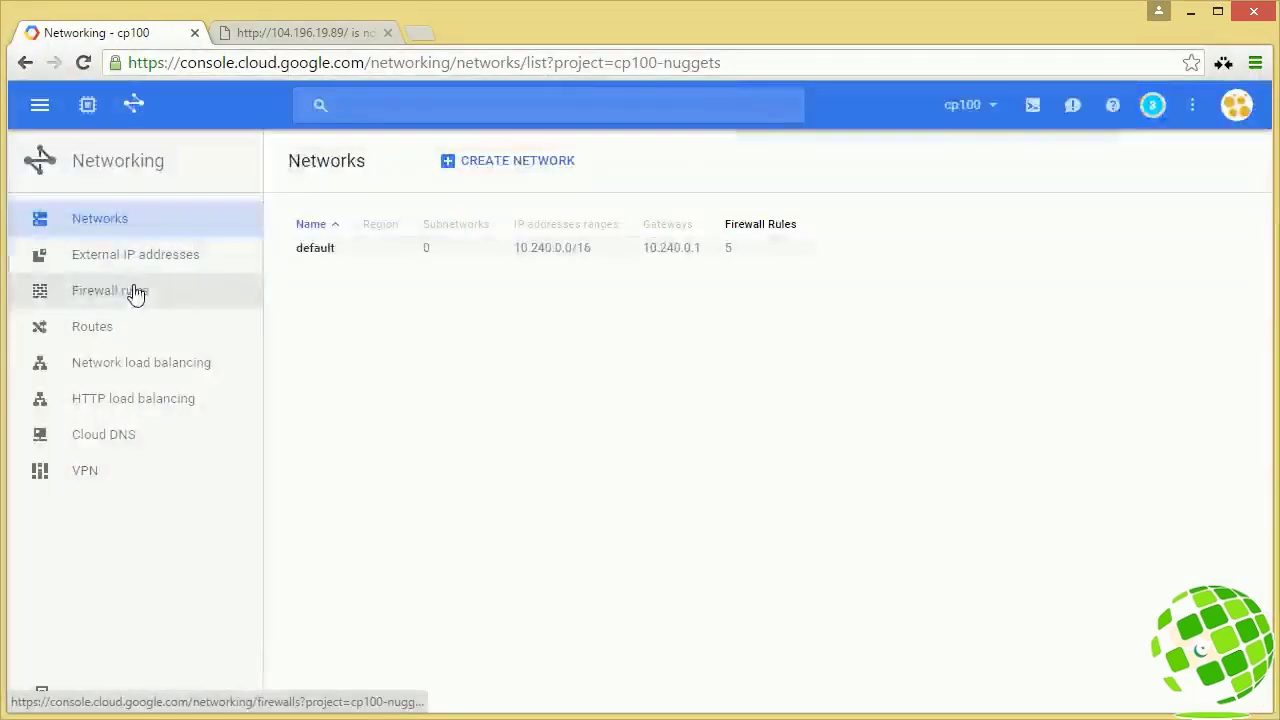
left_click(131, 290)
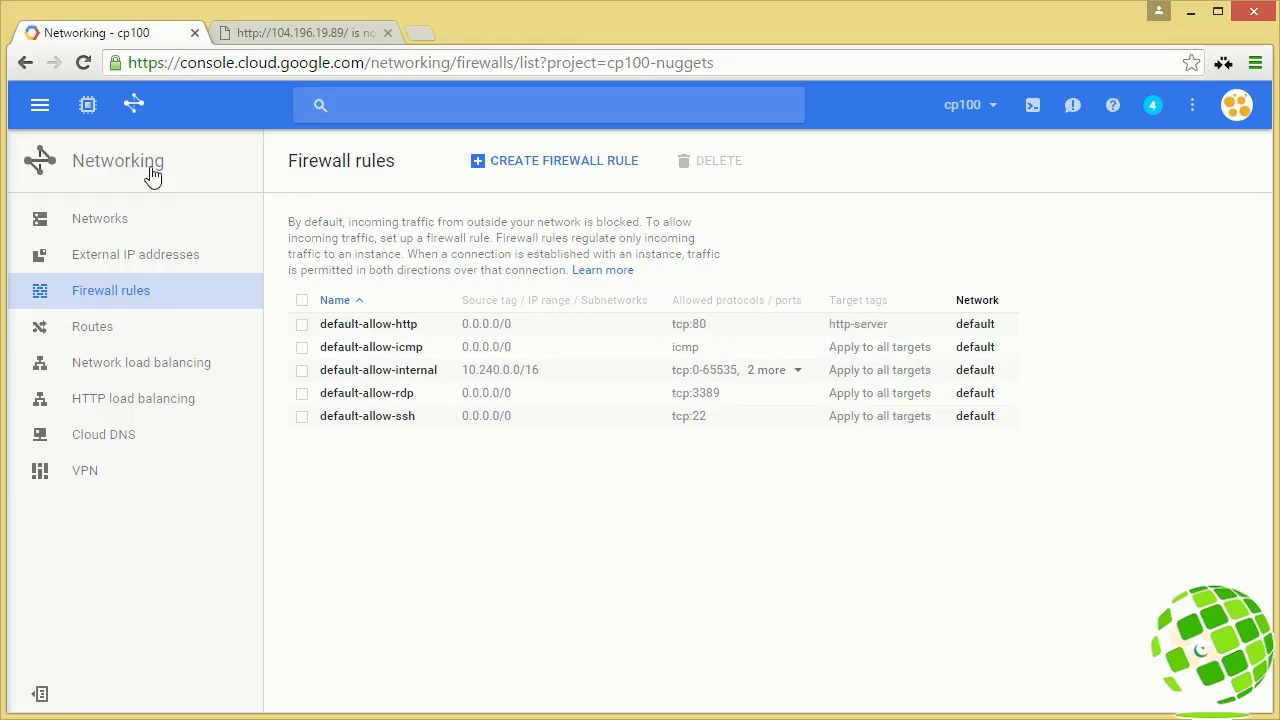
left_click(88, 104)
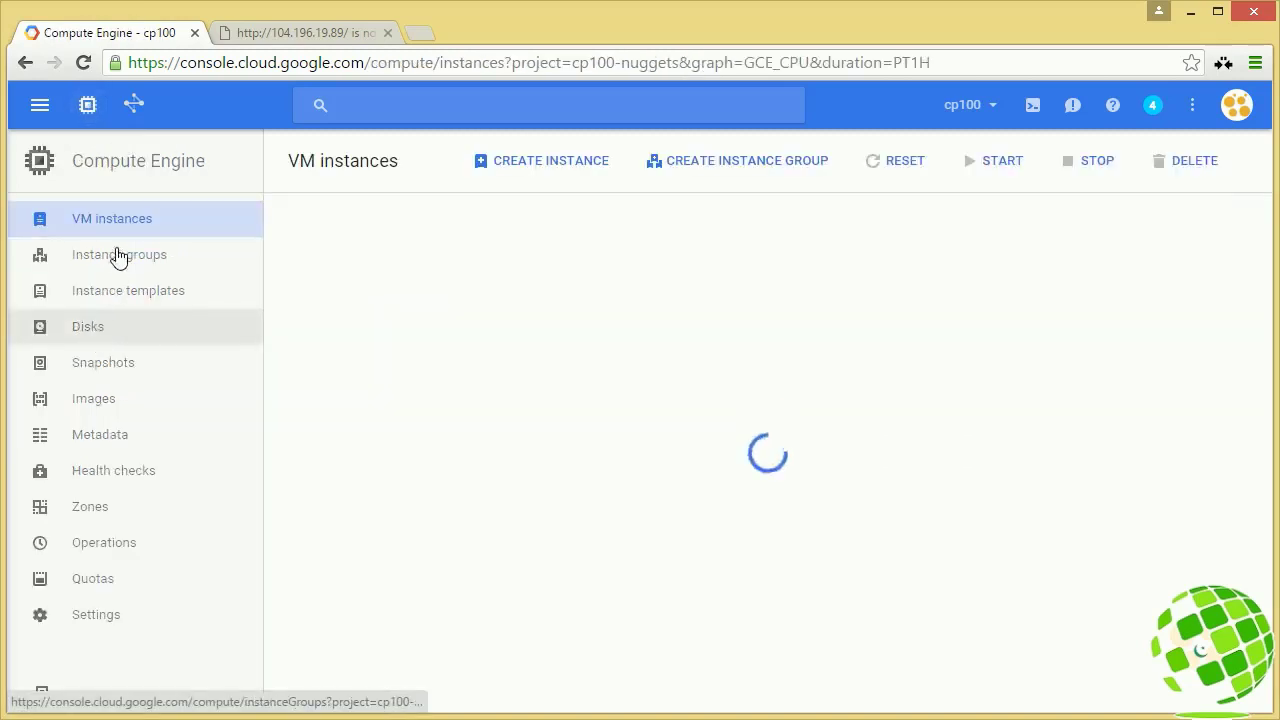
left_click(372, 640)
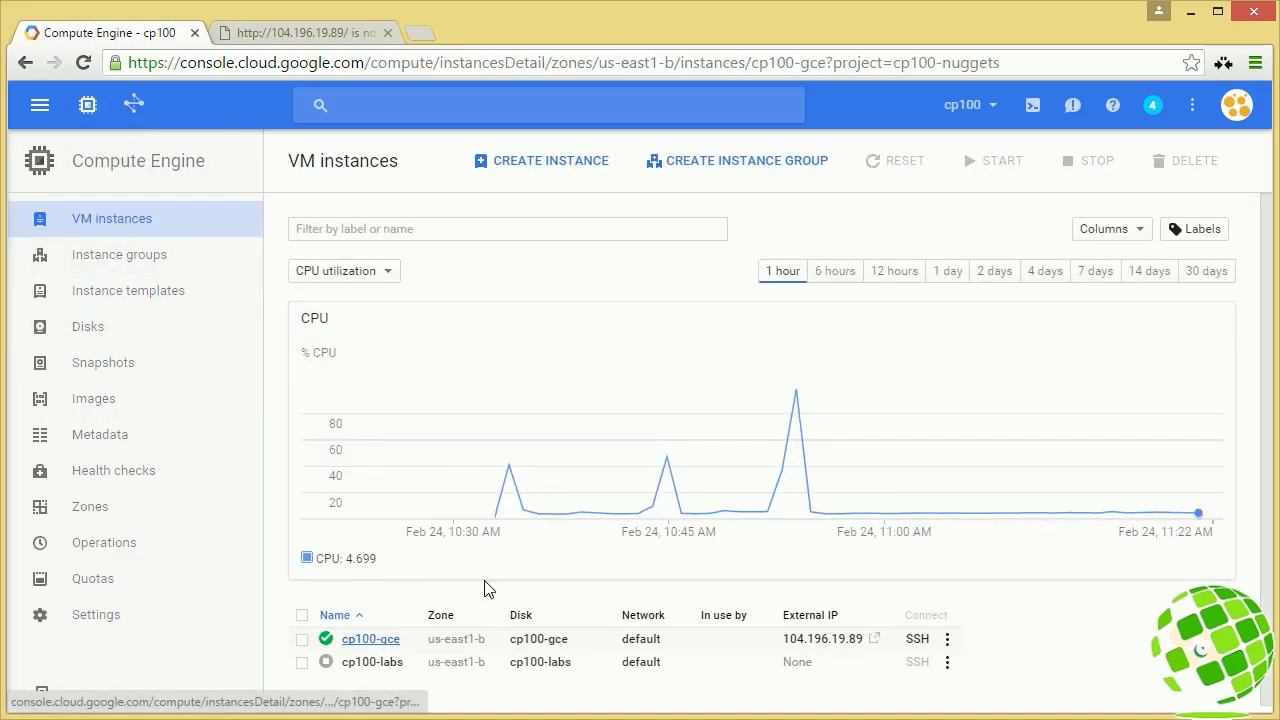
left_click_drag(290, 655, 348, 655)
left_click(435, 650)
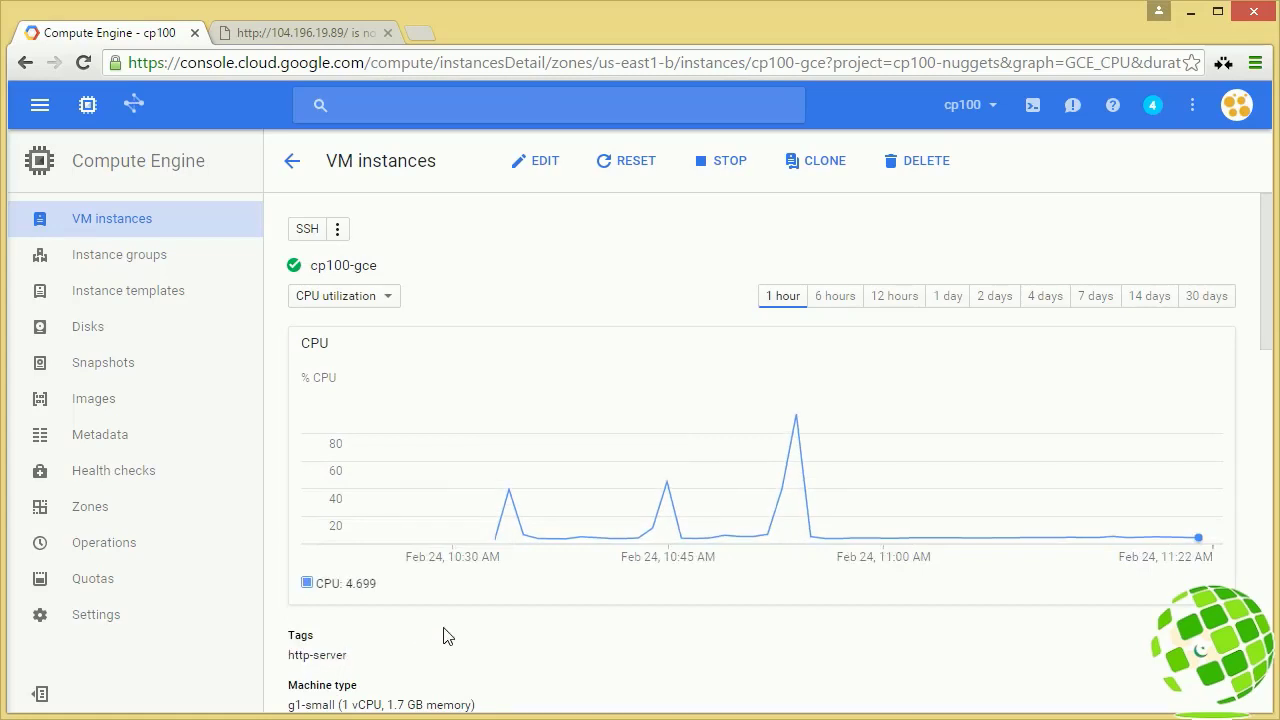
Reload the Guestbook site at 104.196.19.89
left_click(289, 42)
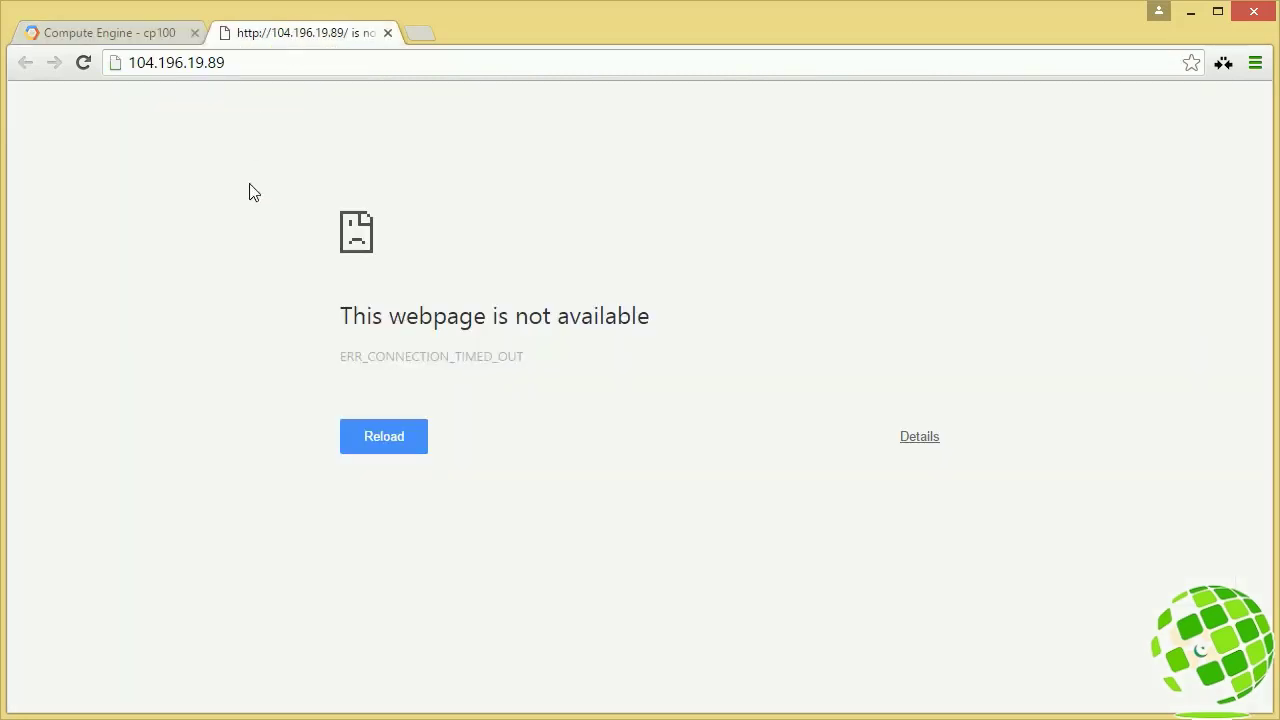
right_click(253, 207)
left_click(290, 269)
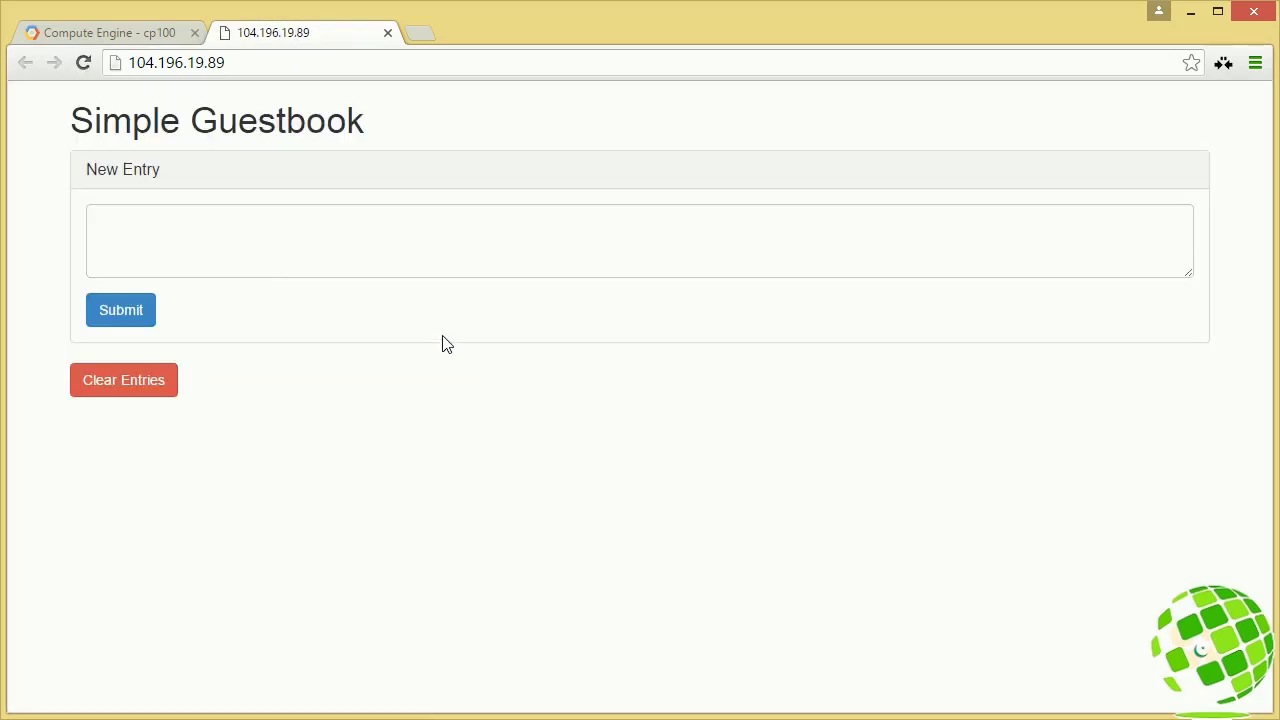
Submit two guestbook entries, "Hello from GCE!" and "GCE Rocks!!!!"
left_click(345, 225)
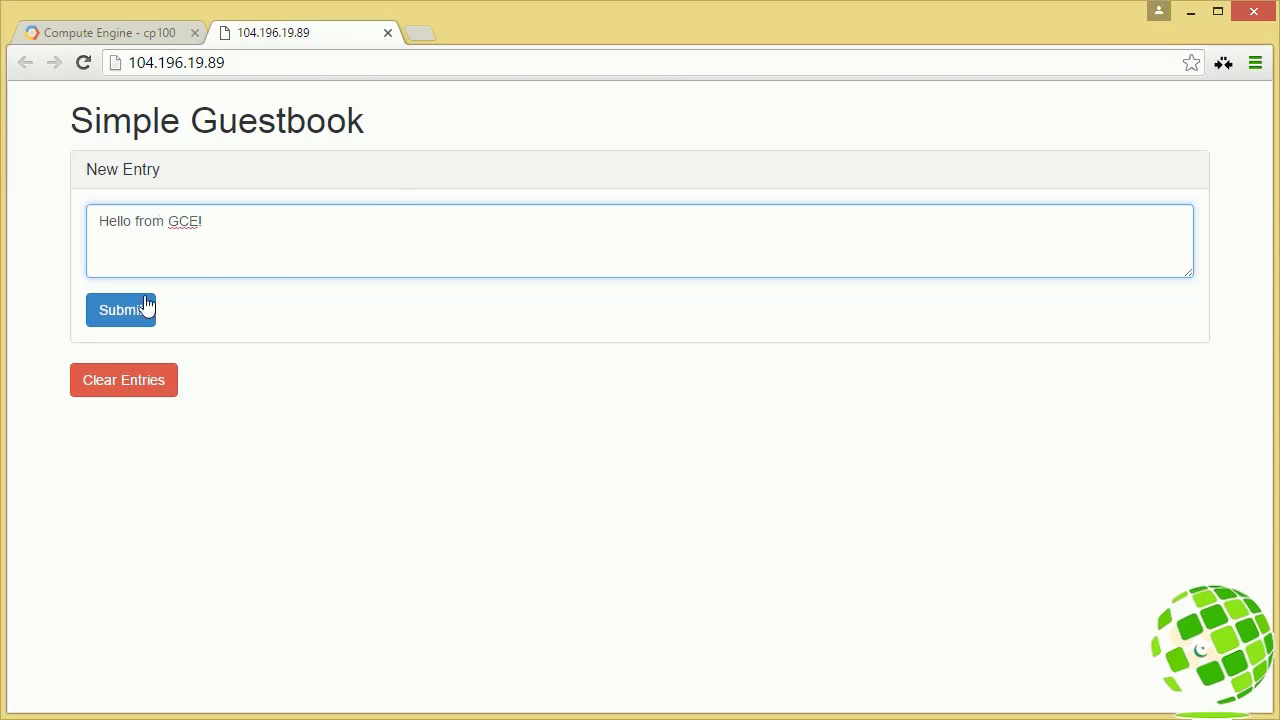
left_click(114, 309)
left_click(260, 258)
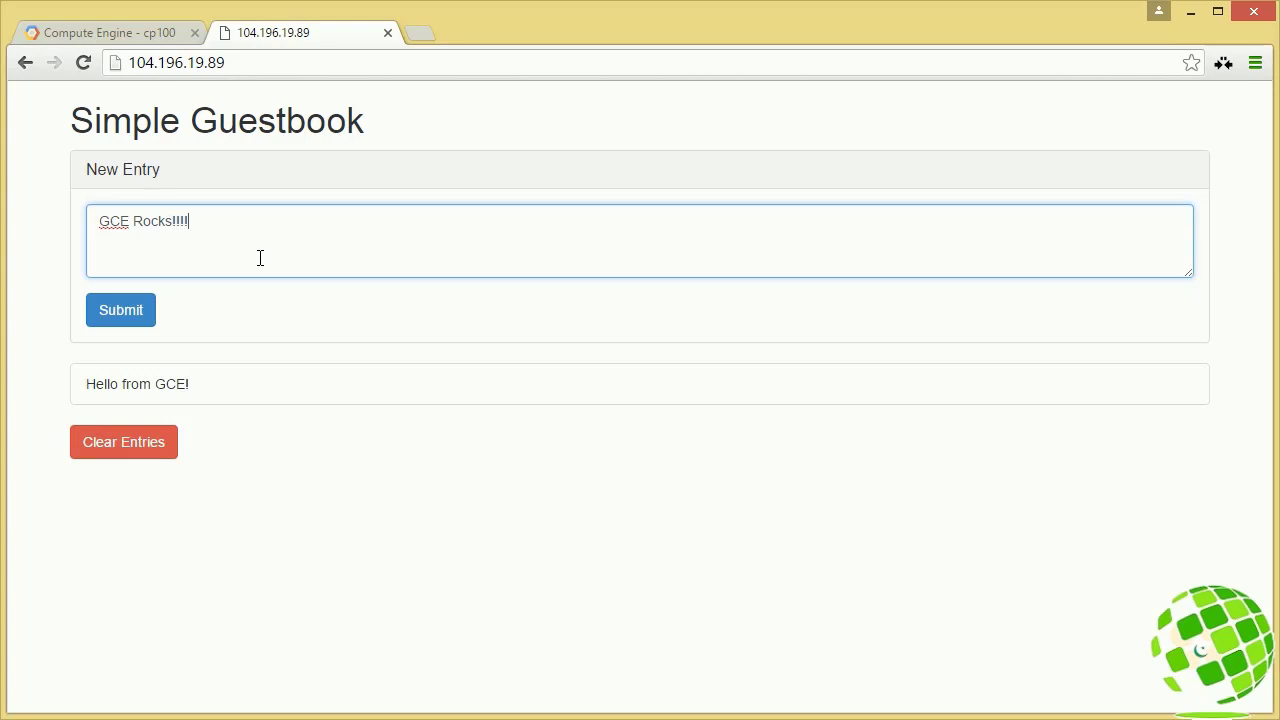
left_click(122, 318)
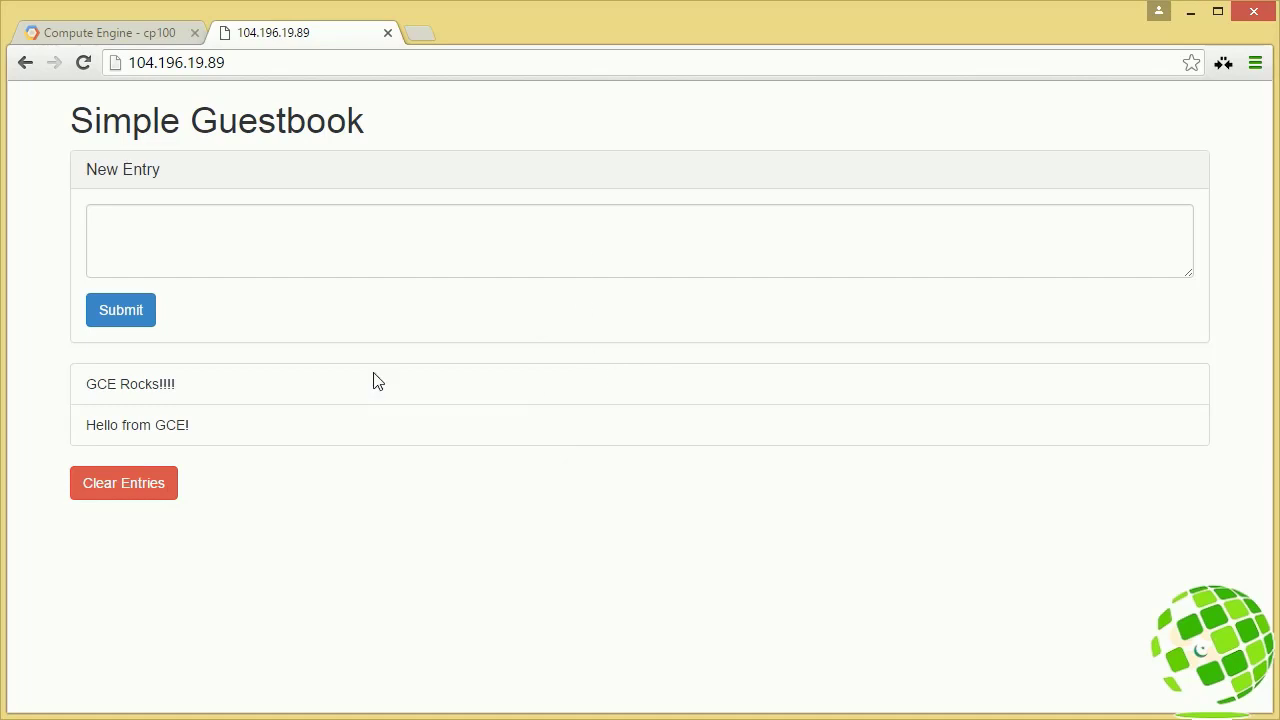
left_click(175, 62)
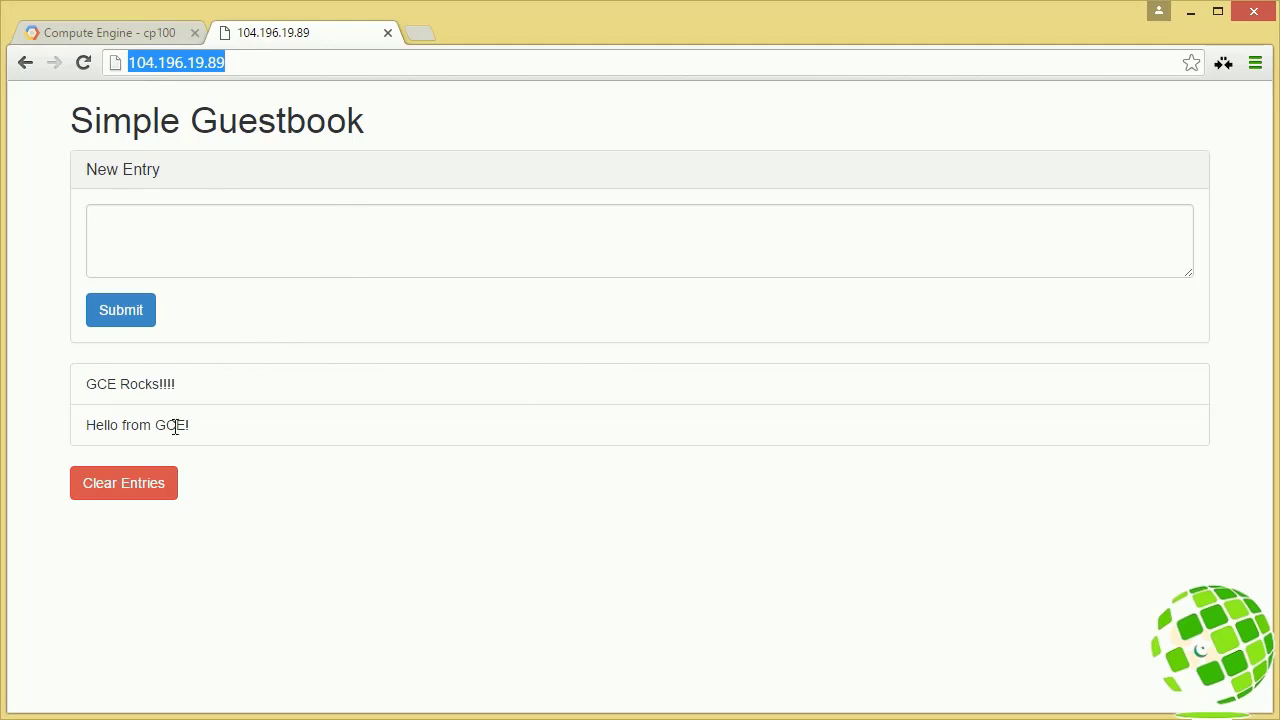
left_click(692, 475)
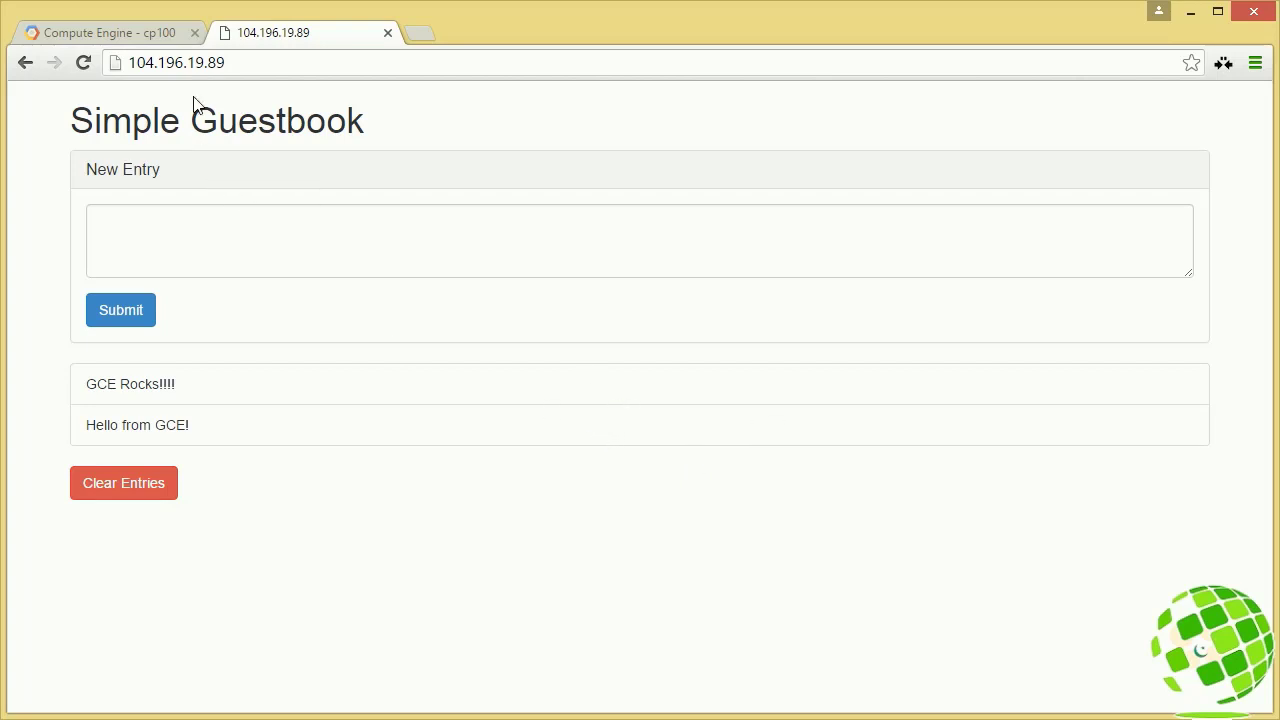
left_click(196, 62)
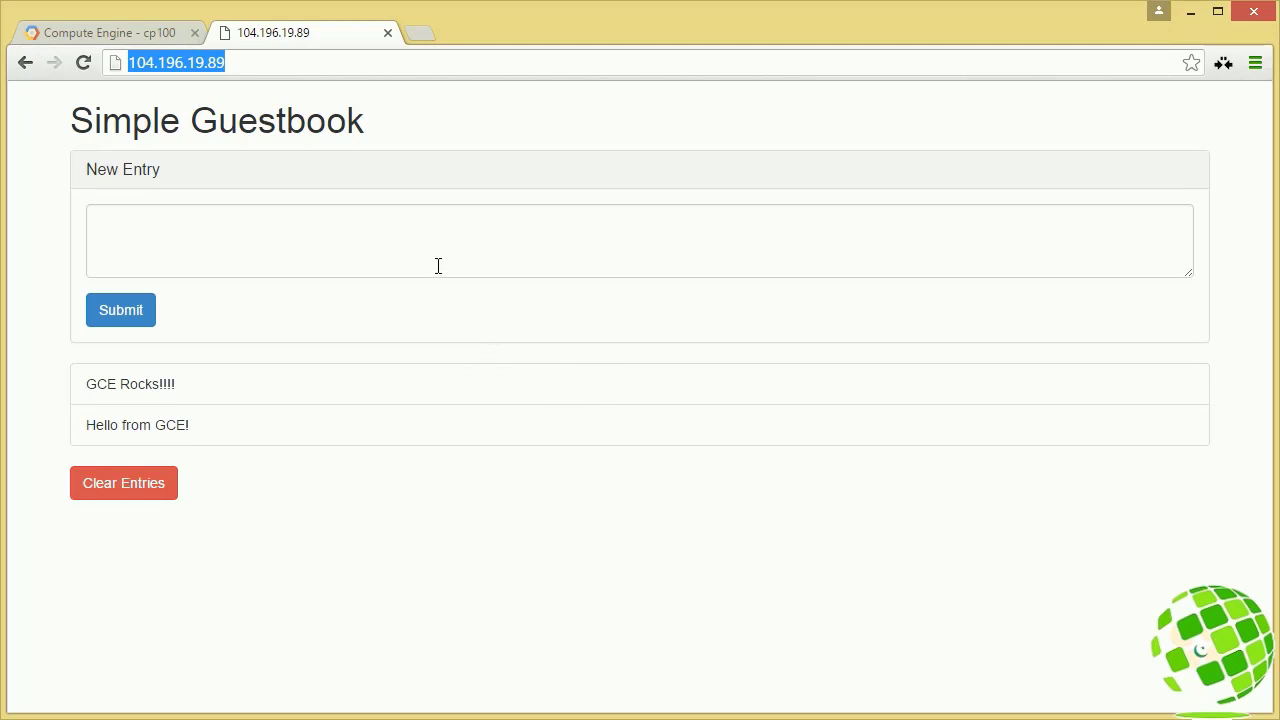
left_click(627, 475)
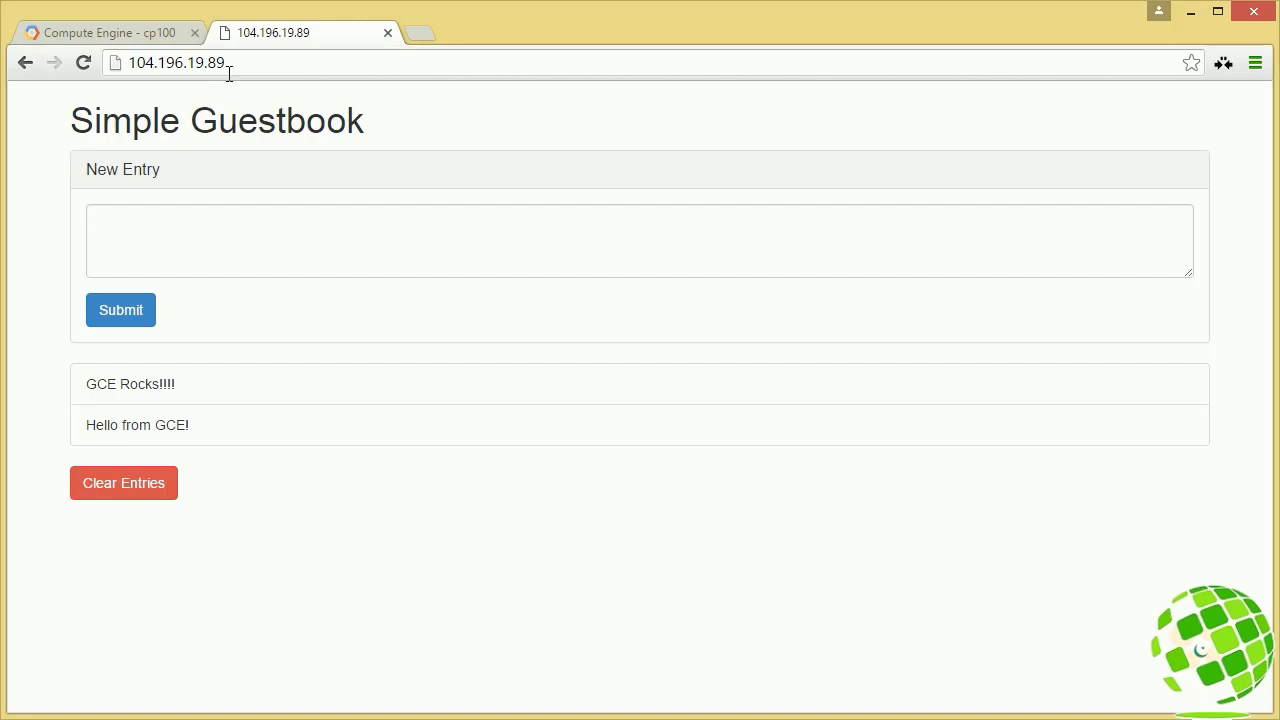
Close the Guestbook page, check cp100-gce's boot disk deletion setting and the Compute Engine disks list, and return to the VM instances
left_click(388, 33)
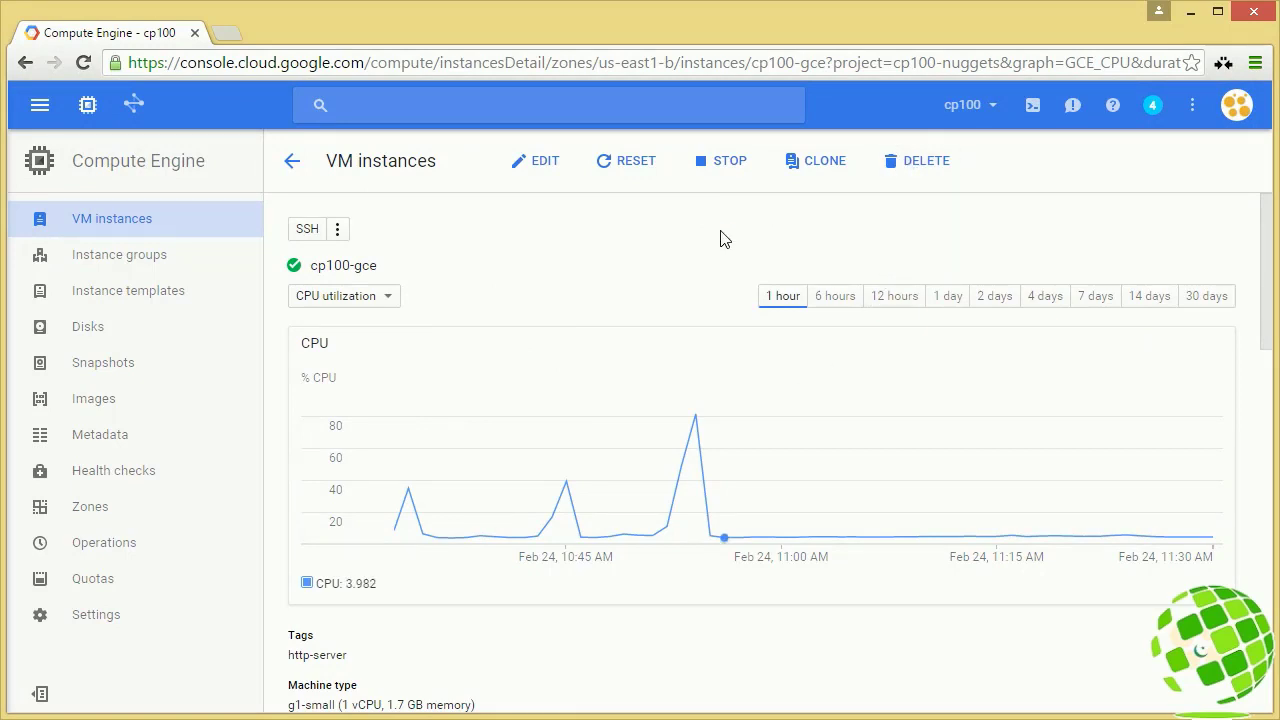
scroll(720, 238, "down", 5)
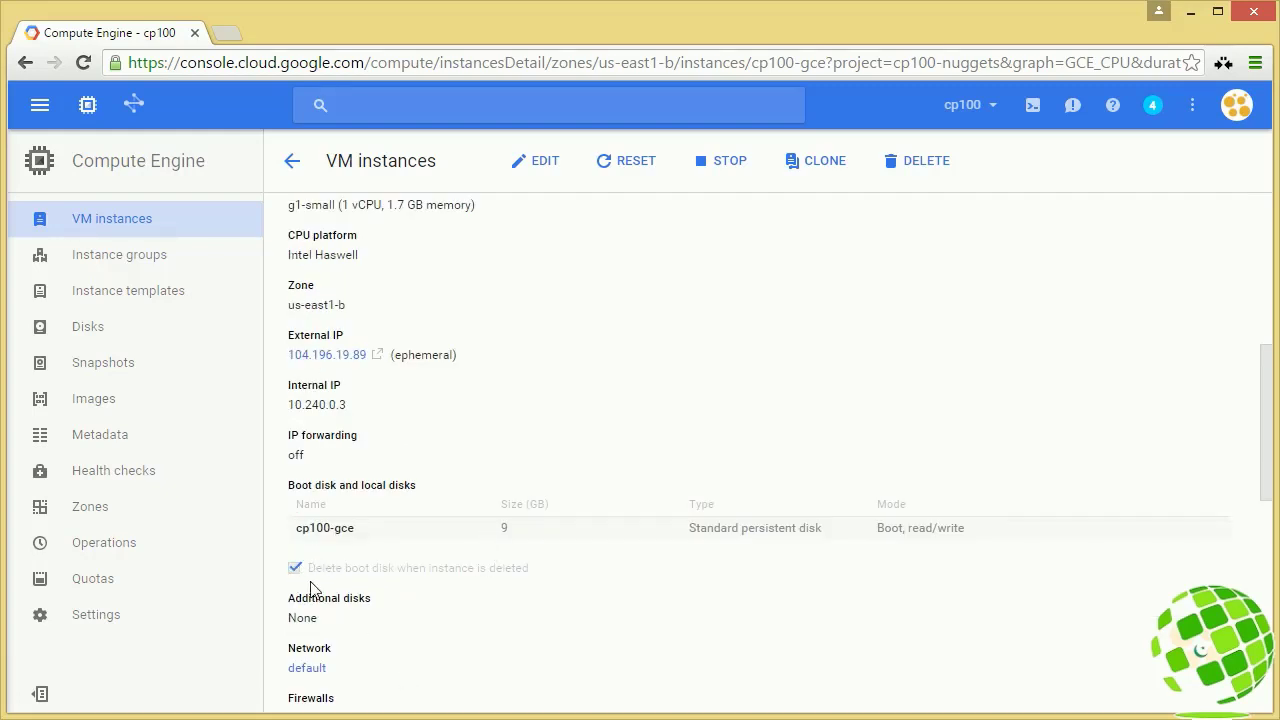
left_click(96, 334)
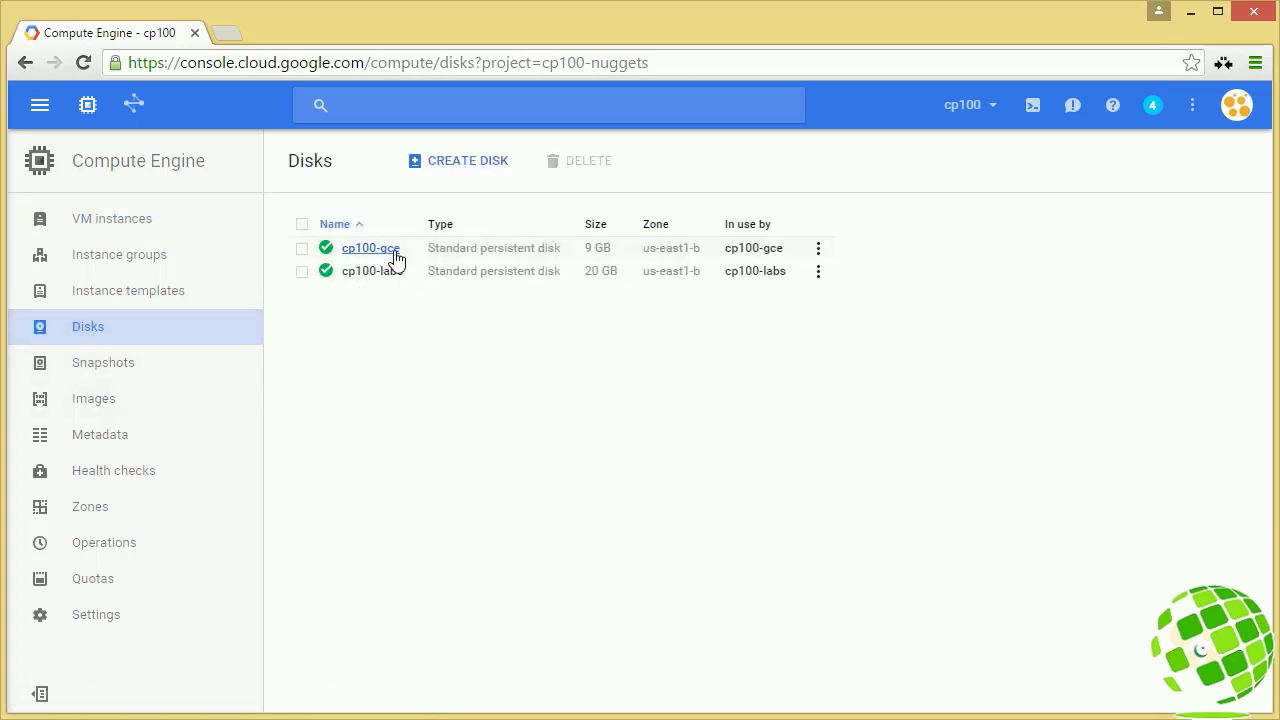
left_click(150, 230)
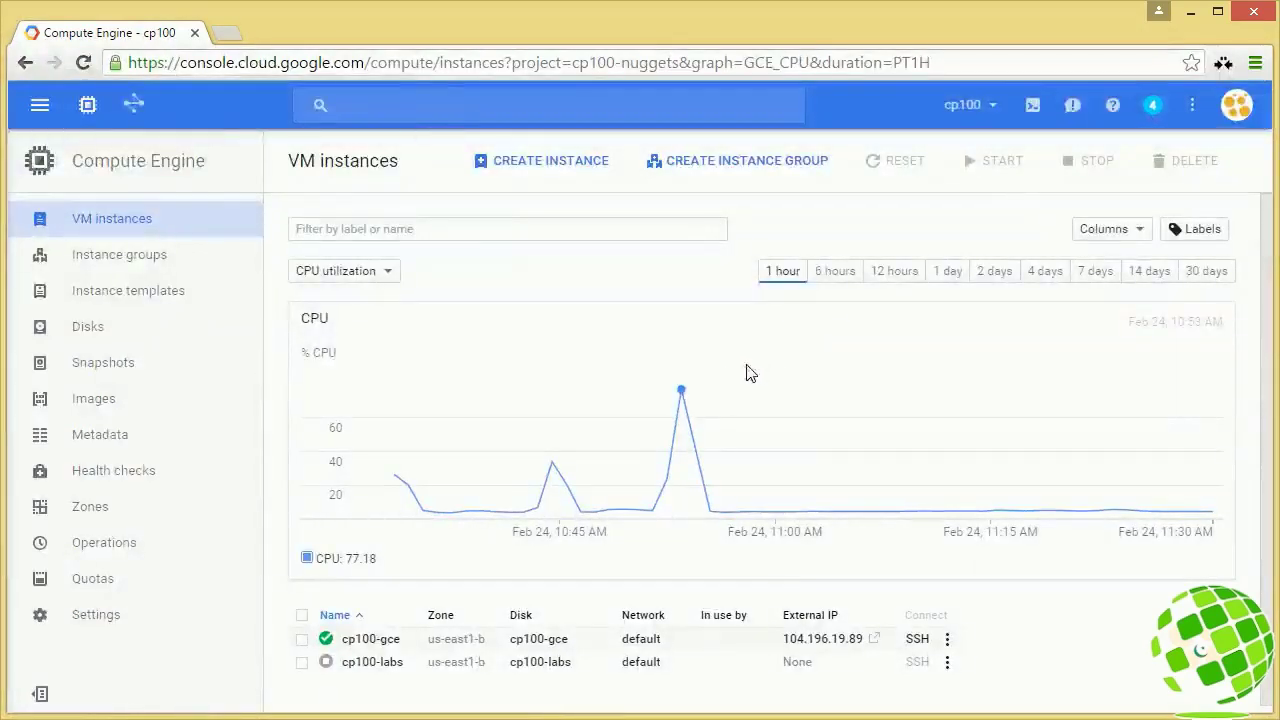
Delete the cp100-gce VM instance together with its boot disk and open the Compute Engine disks list
left_click(383, 640)
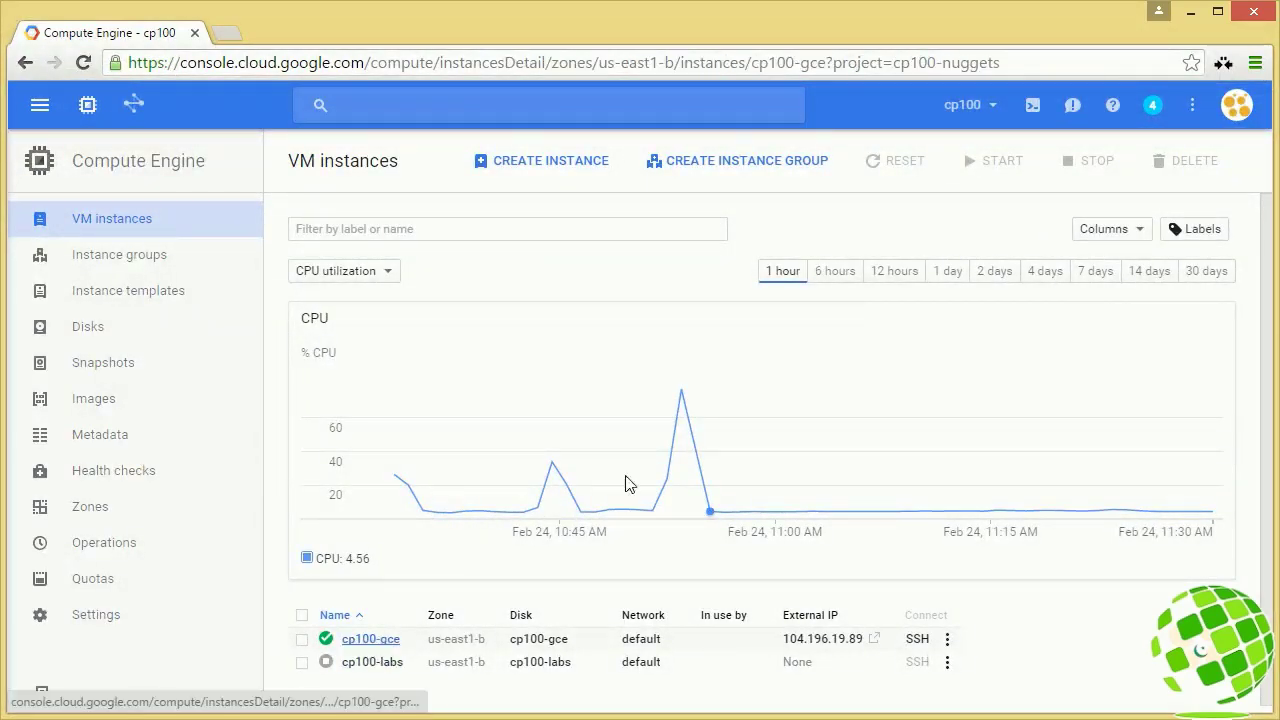
scroll(432, 436, "down", 4)
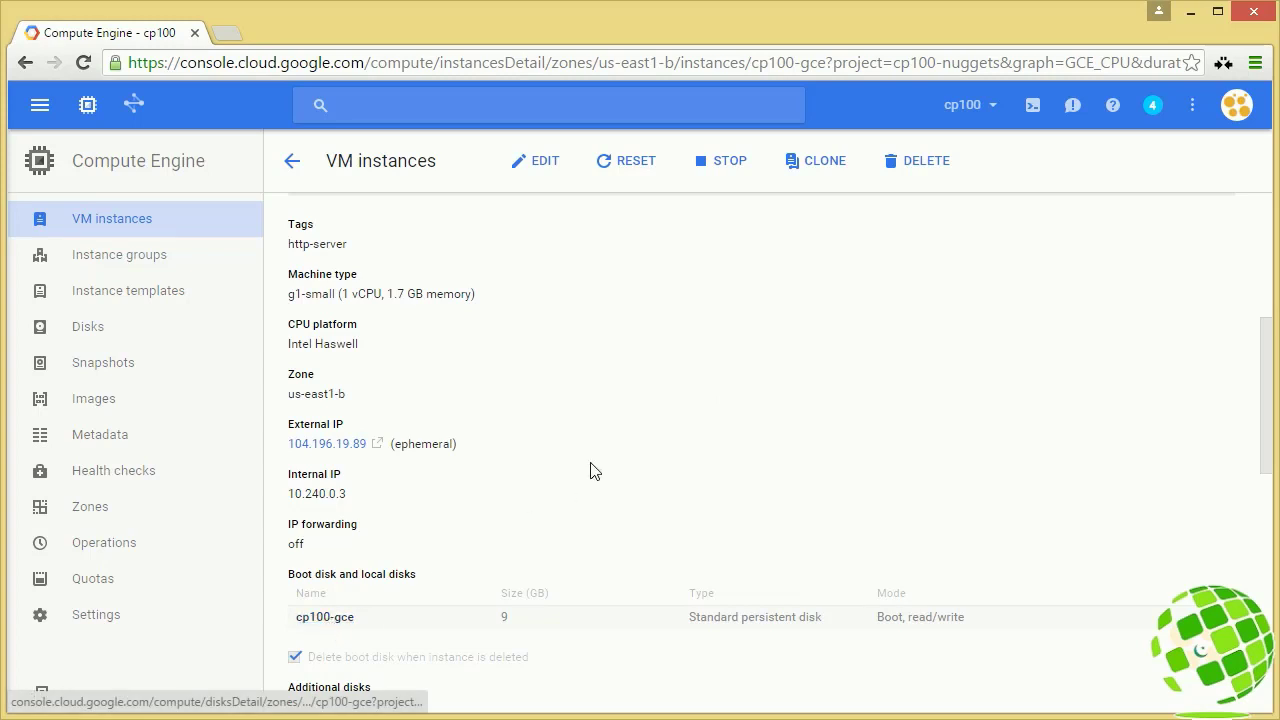
left_click(915, 160)
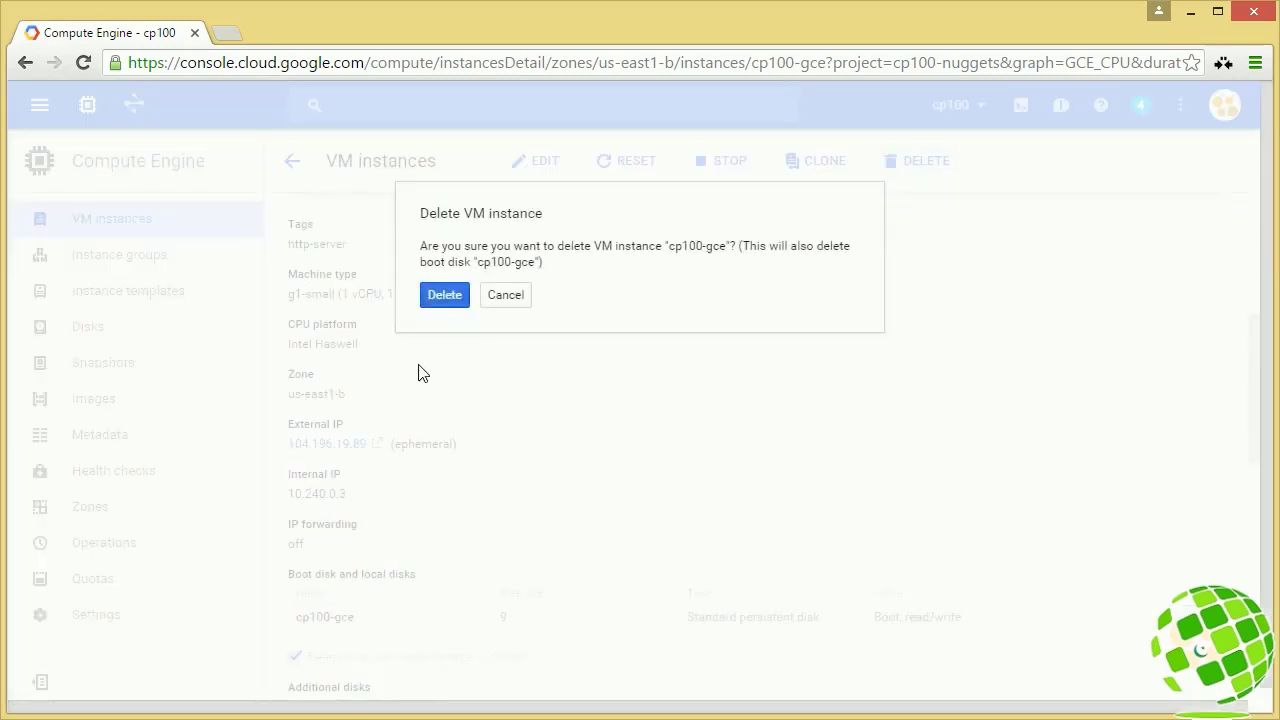
left_click(446, 302)
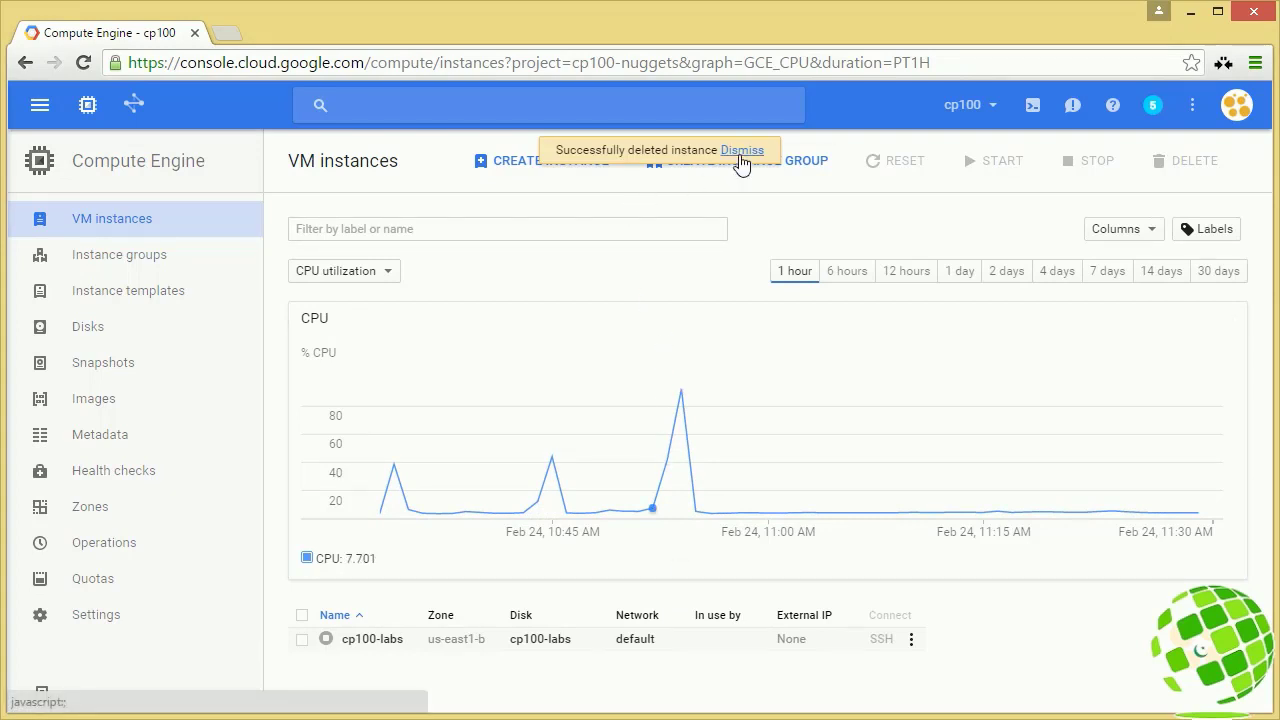
left_click(740, 152)
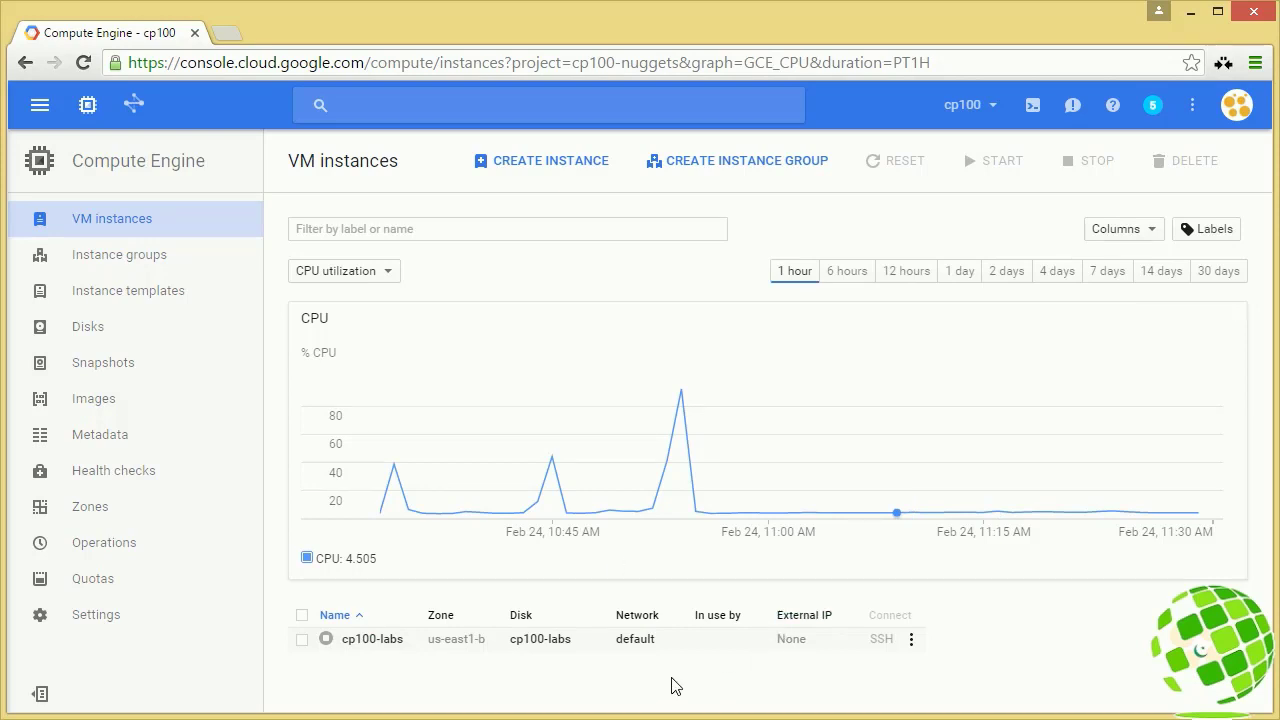
left_click(116, 330)
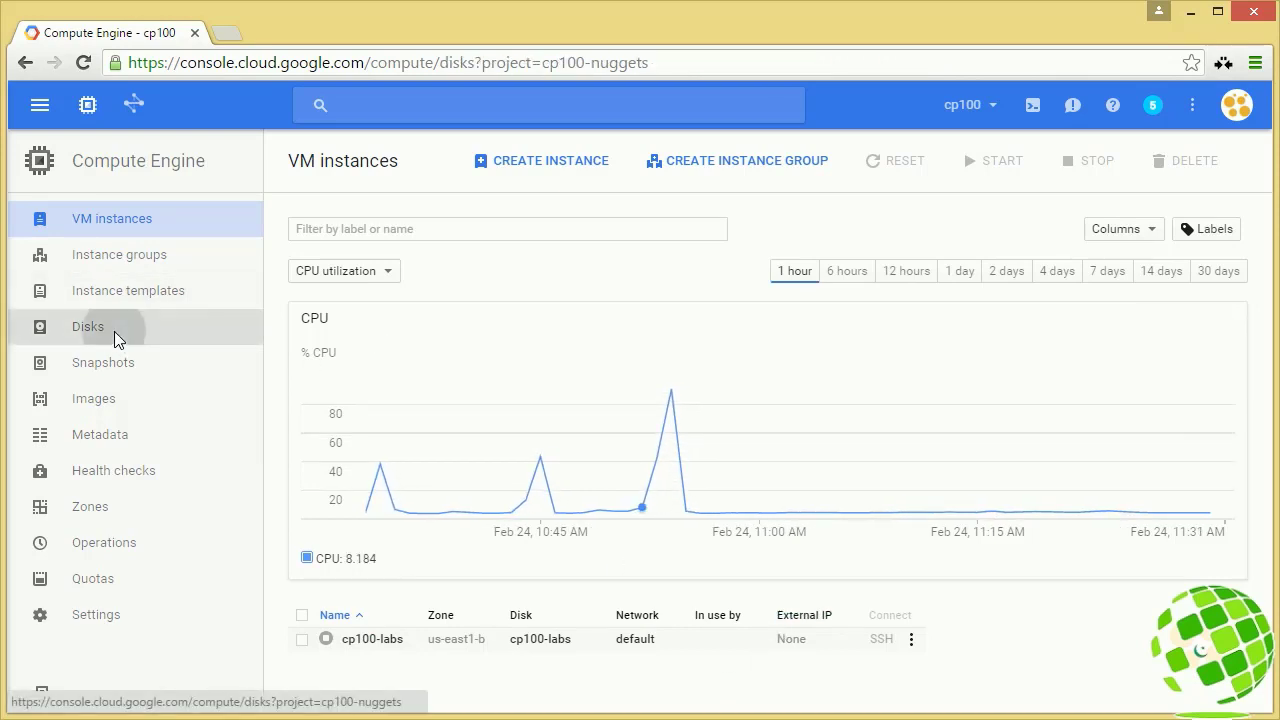